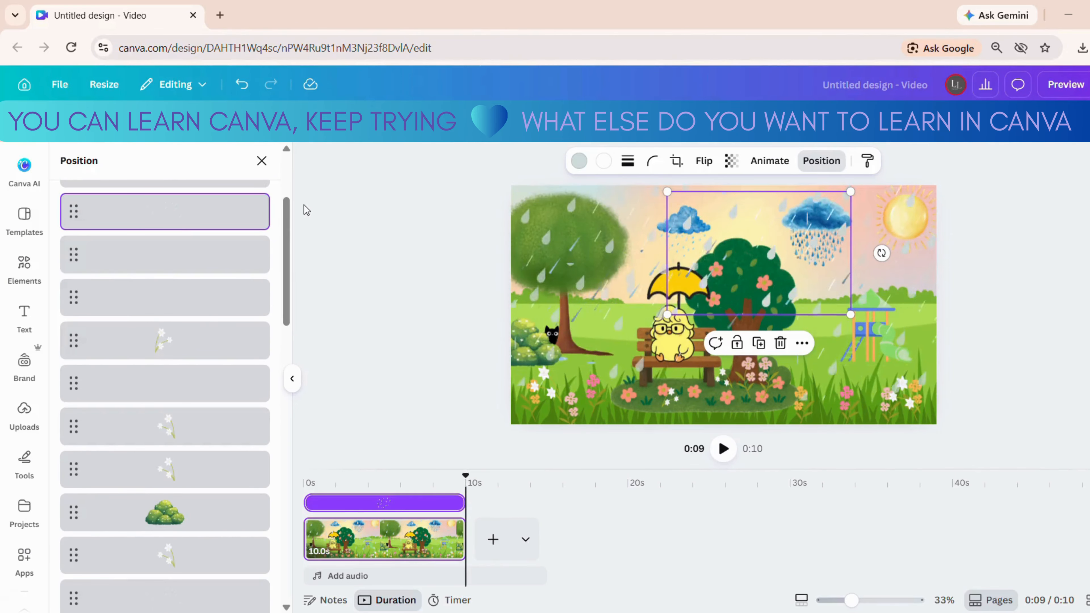
Step: Group the yellow chick, the umbrella and the bench-with-tree layers of the first page into one group
{"action": "left_click_drag", "start_coordinate": [286, 225], "coordinate": [287, 327]}
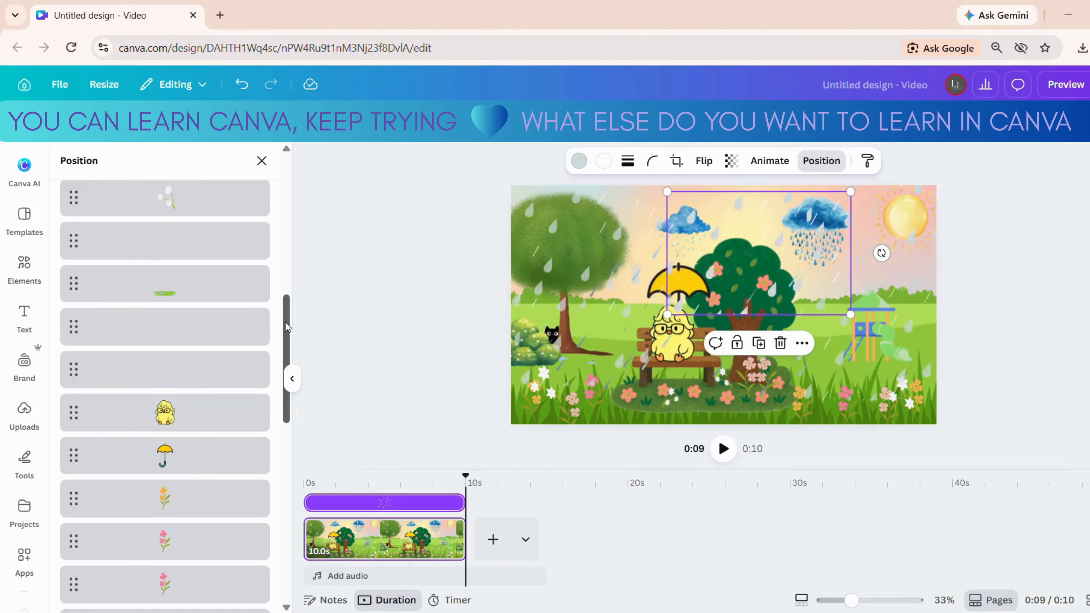
{"action": "left_click_drag", "start_coordinate": [285, 308], "coordinate": [286, 361]}
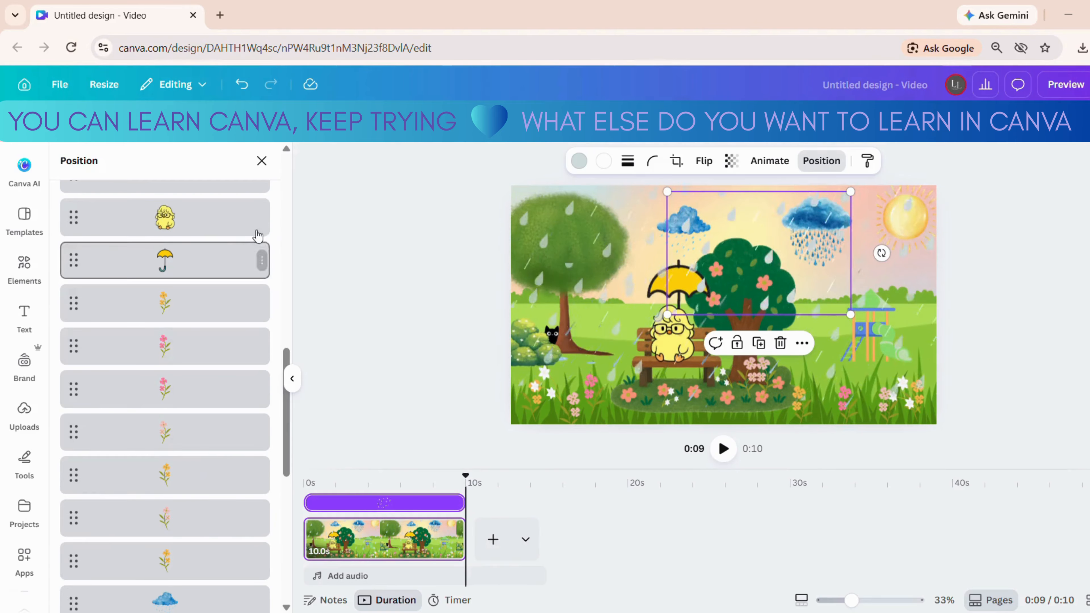
{"action": "left_click", "coordinate": [227, 220]}
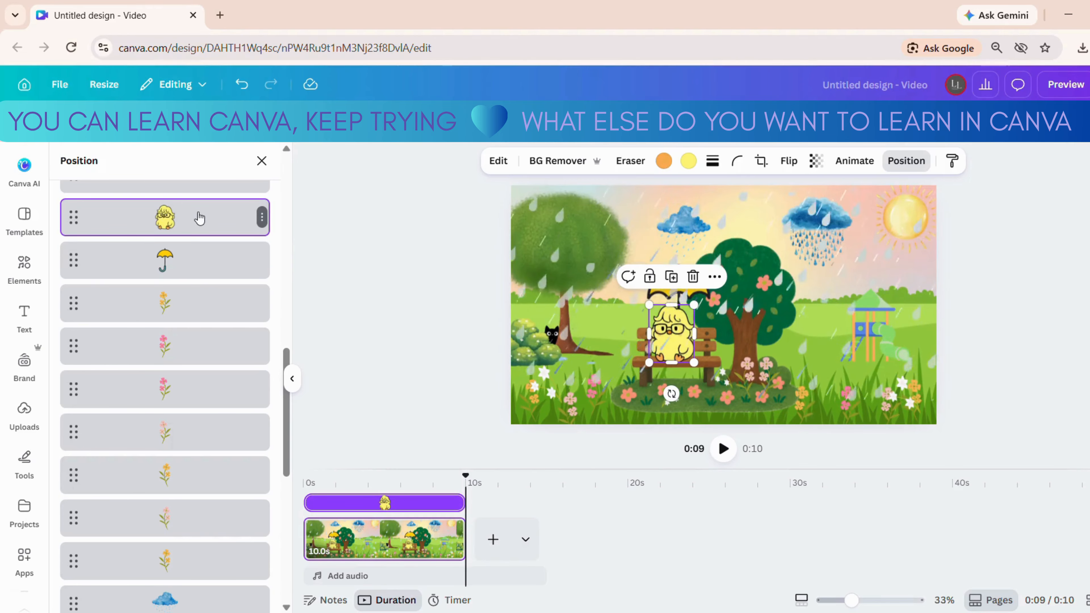
{"action": "left_click", "coordinate": [228, 265], "text": "shift"}
{"action": "left_click_drag", "start_coordinate": [286, 359], "coordinate": [284, 476]}
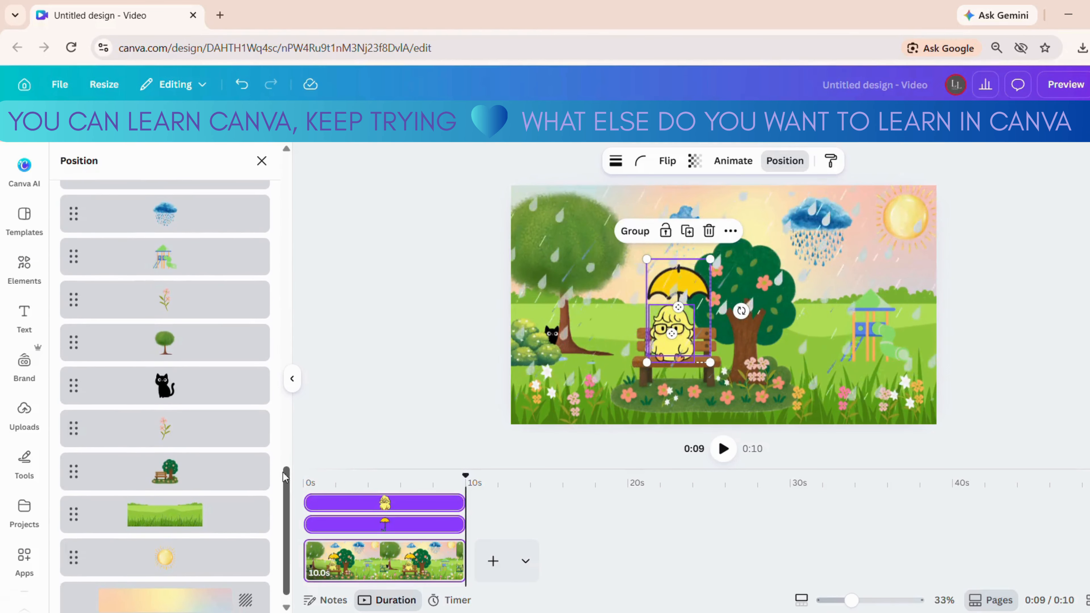
{"action": "left_click", "coordinate": [228, 471]}
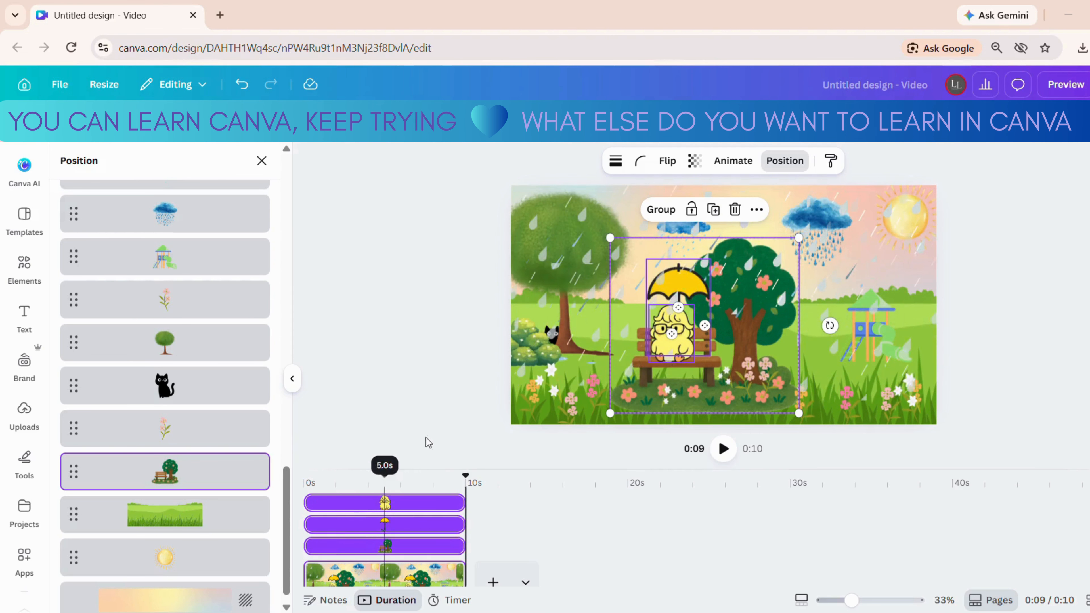
{"action": "left_click", "coordinate": [660, 210]}
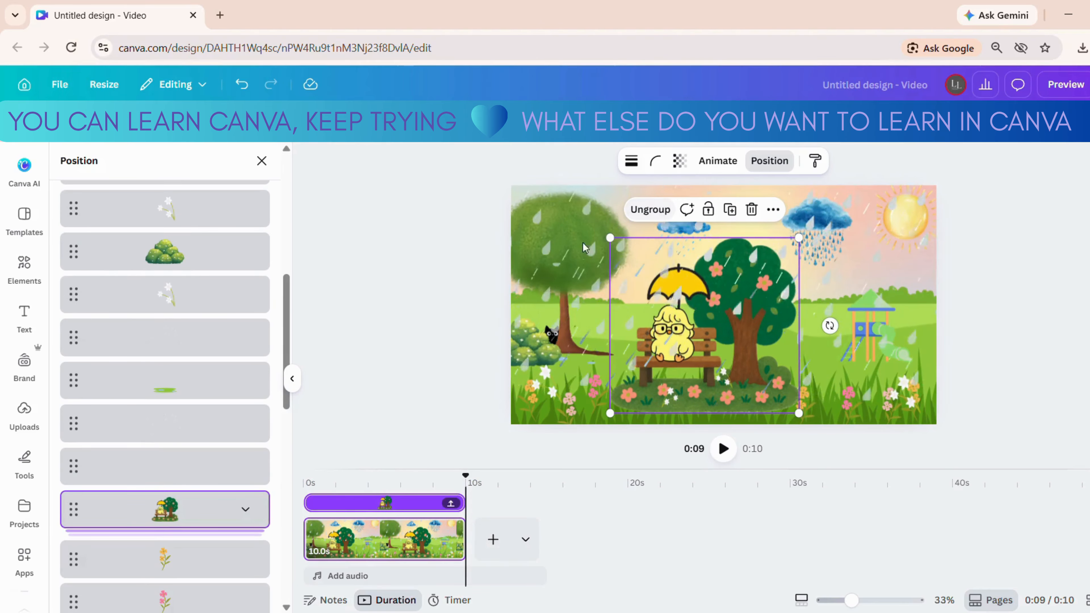
Step: Expand the new group in the layer list to check its members, collapse it, and slightly enlarge the group on the canvas
{"action": "left_click", "coordinate": [244, 509]}
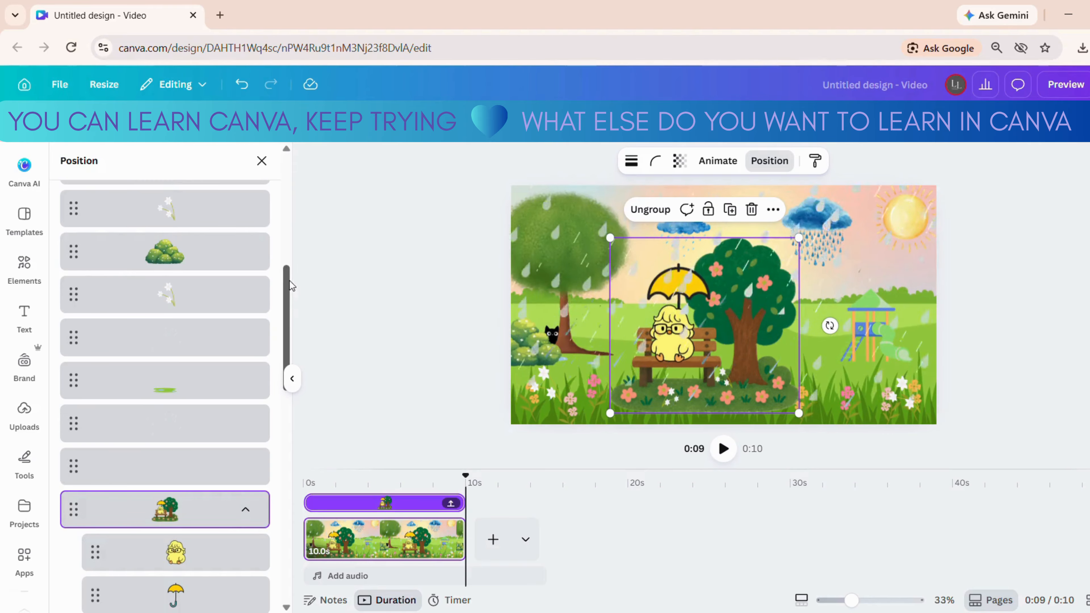
{"action": "left_click_drag", "start_coordinate": [285, 283], "coordinate": [282, 327]}
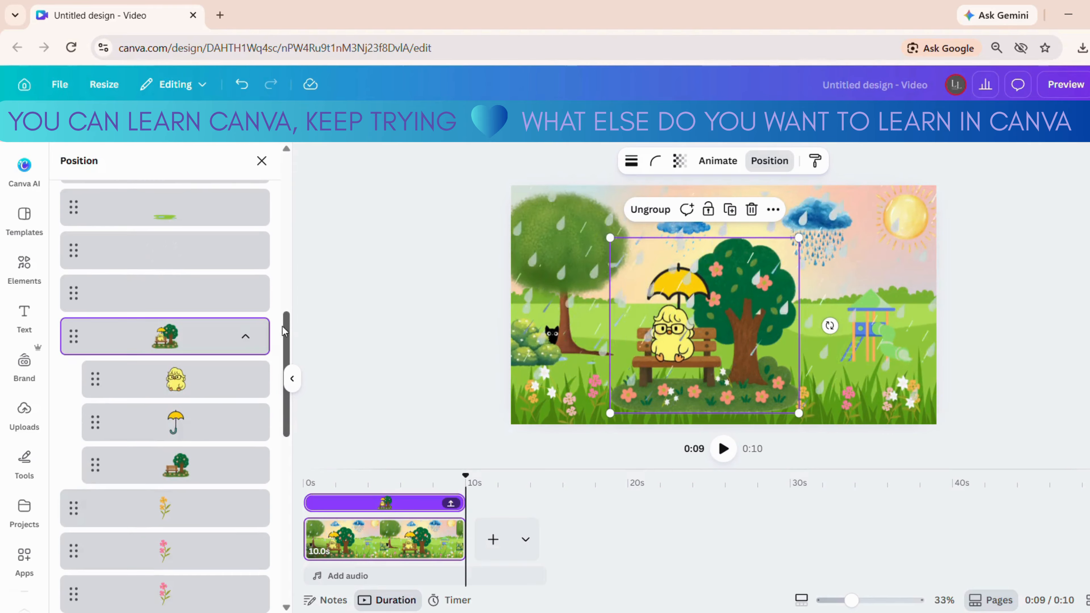
{"action": "left_click", "coordinate": [245, 337]}
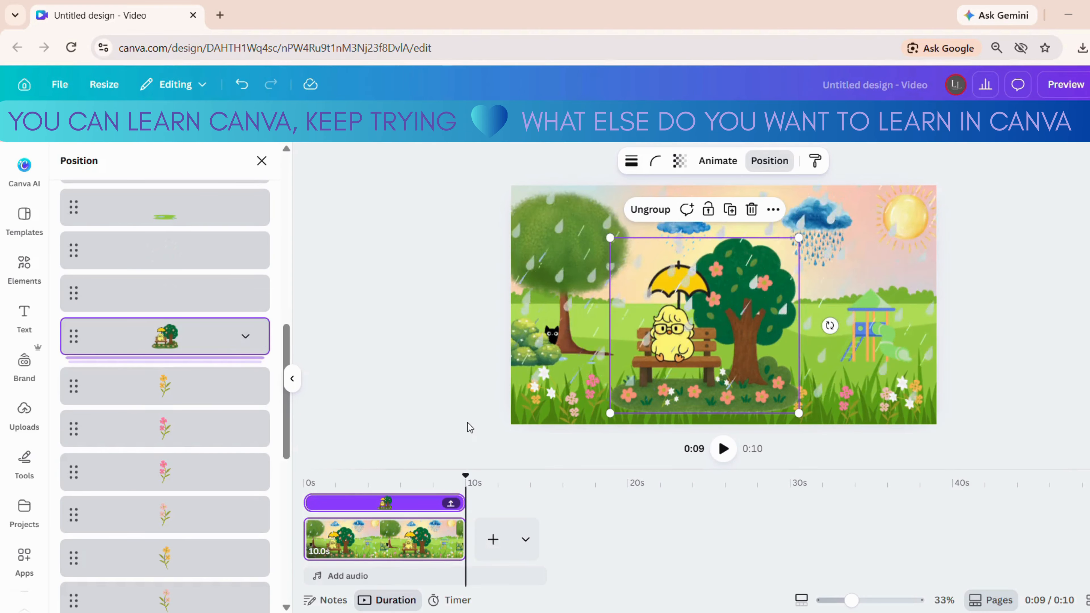
{"action": "mouse_move", "coordinate": [617, 245]}
{"action": "left_mouse_down"}
{"action": "mouse_move", "coordinate": [650, 274]}
{"action": "mouse_move", "coordinate": [571, 223]}
{"action": "mouse_move", "coordinate": [665, 301]}
{"action": "mouse_move", "coordinate": [616, 275]}
{"action": "mouse_move", "coordinate": [588, 238]}
{"action": "mouse_move", "coordinate": [605, 233]}
{"action": "left_mouse_up"}
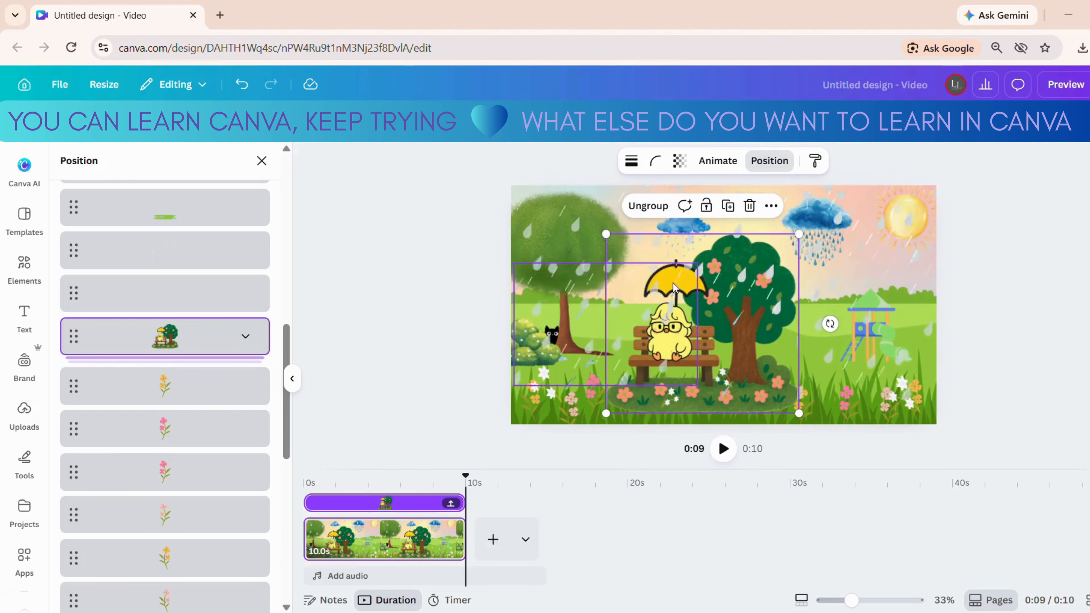
Step: Copy the chick, umbrella and bench group and paste it onto a new blank page
{"action": "right_click", "coordinate": [712, 355]}
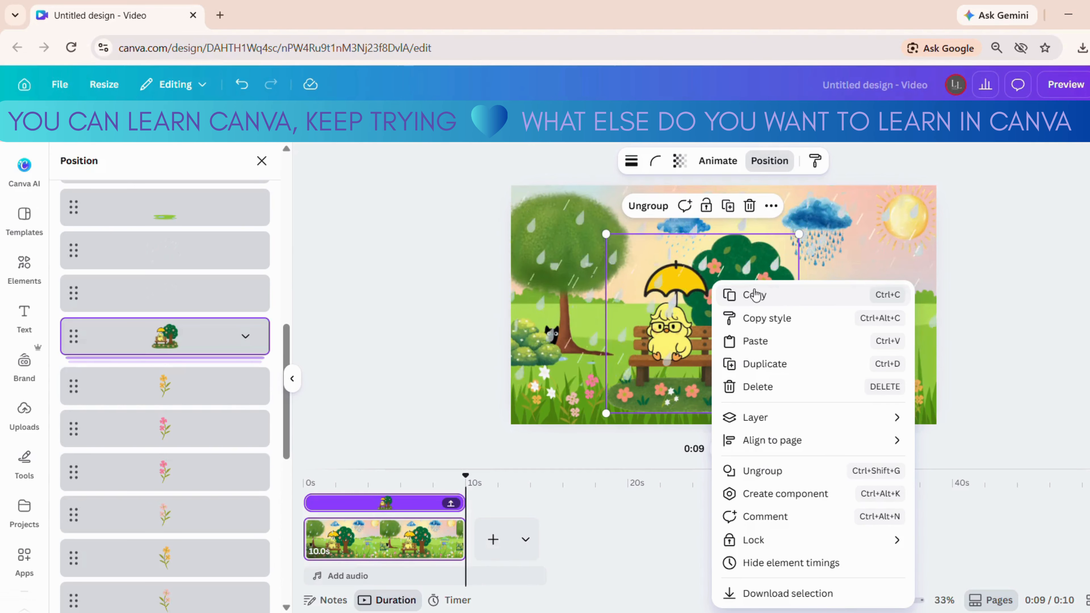
{"action": "left_click", "coordinate": [733, 296]}
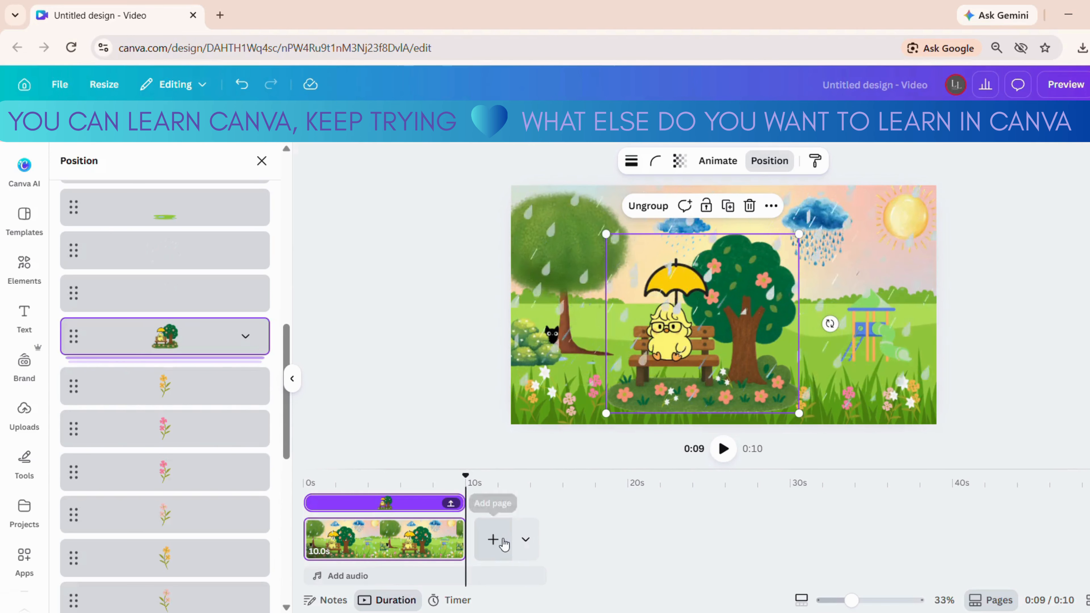
{"action": "left_click", "coordinate": [493, 540]}
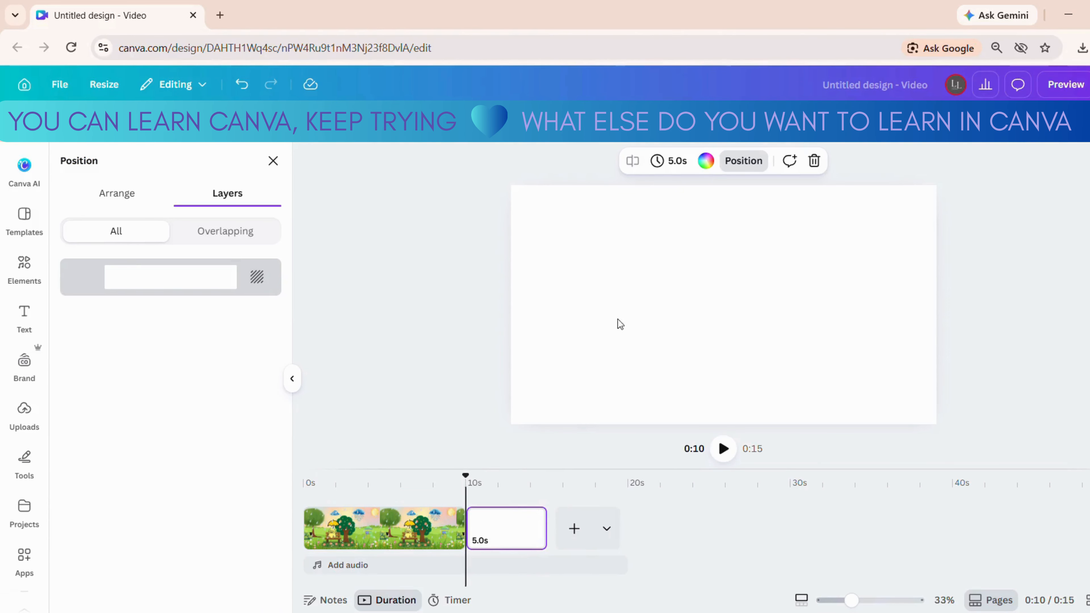
{"action": "right_click", "coordinate": [622, 271]}
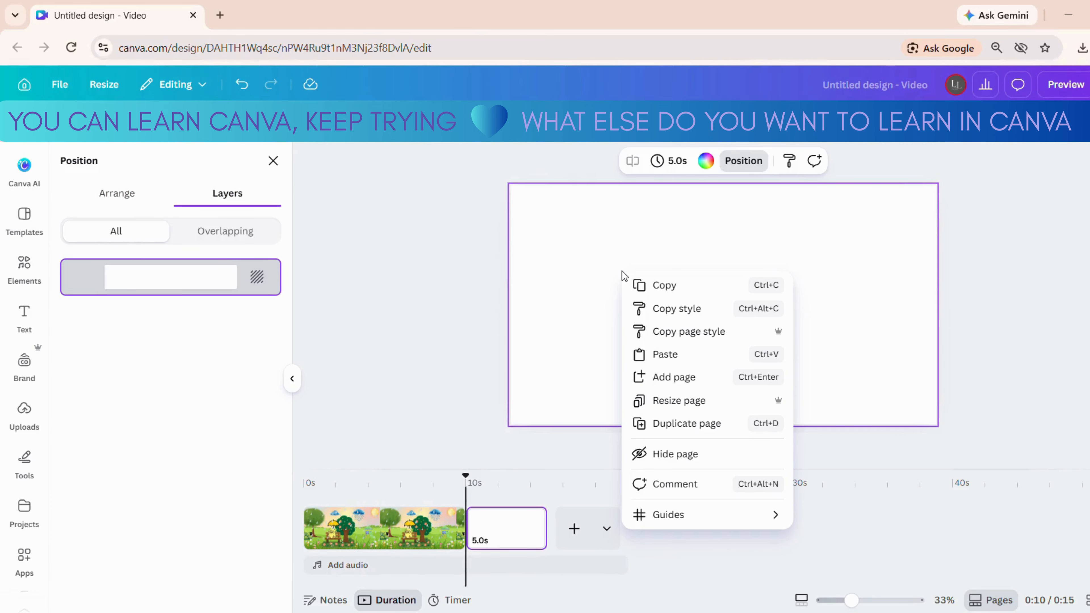
{"action": "left_click", "coordinate": [665, 354]}
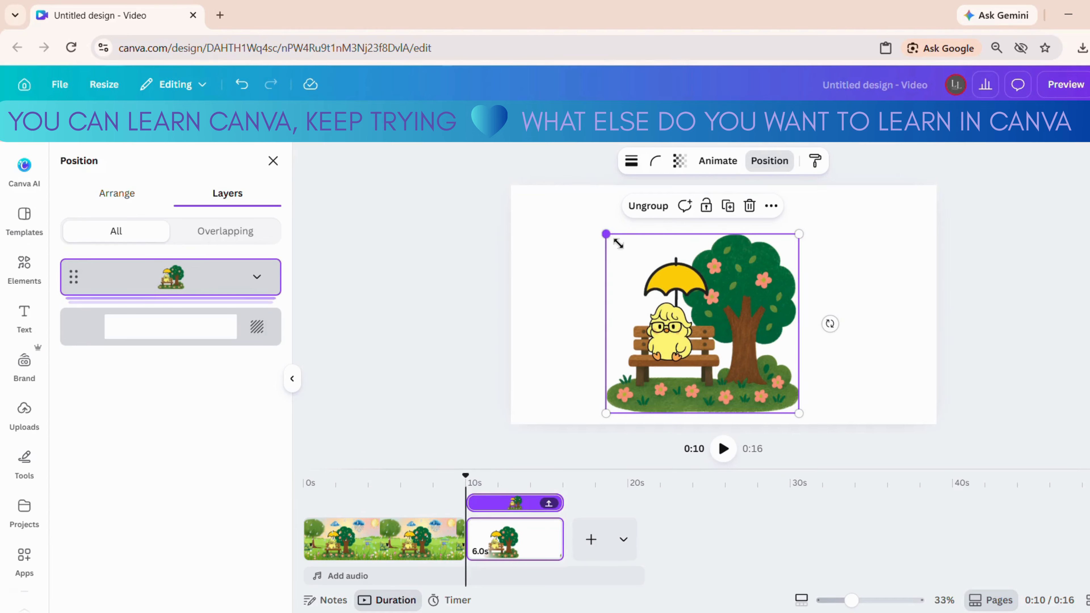
Step: Slightly enlarge the pasted group on the second page and ungroup it into separate elements
{"action": "mouse_move", "coordinate": [618, 244]}
{"action": "left_mouse_down"}
{"action": "mouse_move", "coordinate": [552, 181]}
{"action": "mouse_move", "coordinate": [735, 295]}
{"action": "mouse_move", "coordinate": [543, 233]}
{"action": "mouse_move", "coordinate": [545, 178]}
{"action": "mouse_move", "coordinate": [623, 247]}
{"action": "mouse_move", "coordinate": [606, 243]}
{"action": "left_mouse_up"}
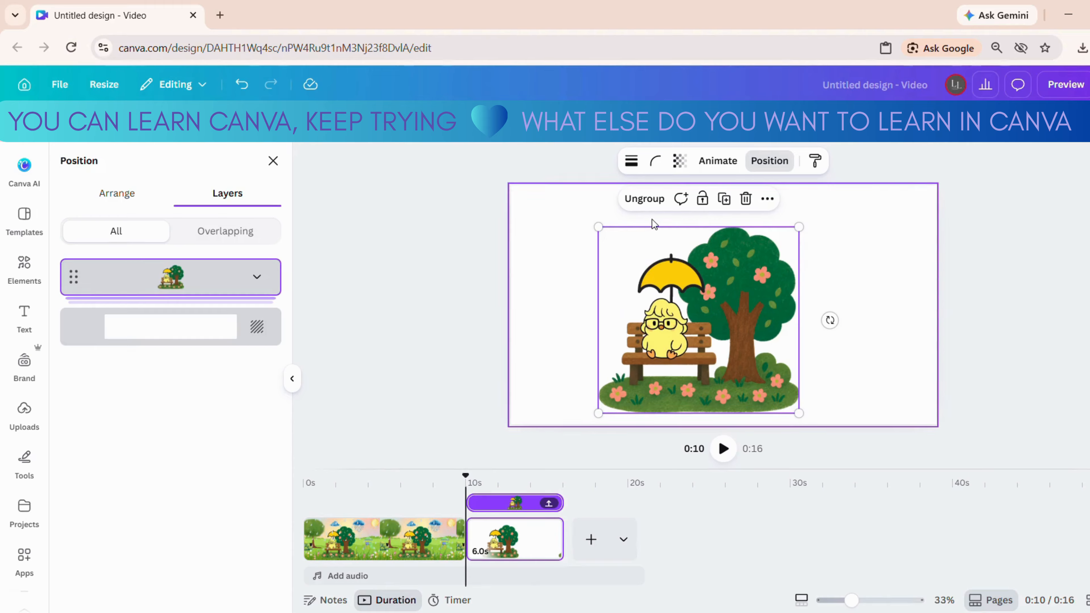
{"action": "left_click", "coordinate": [645, 199]}
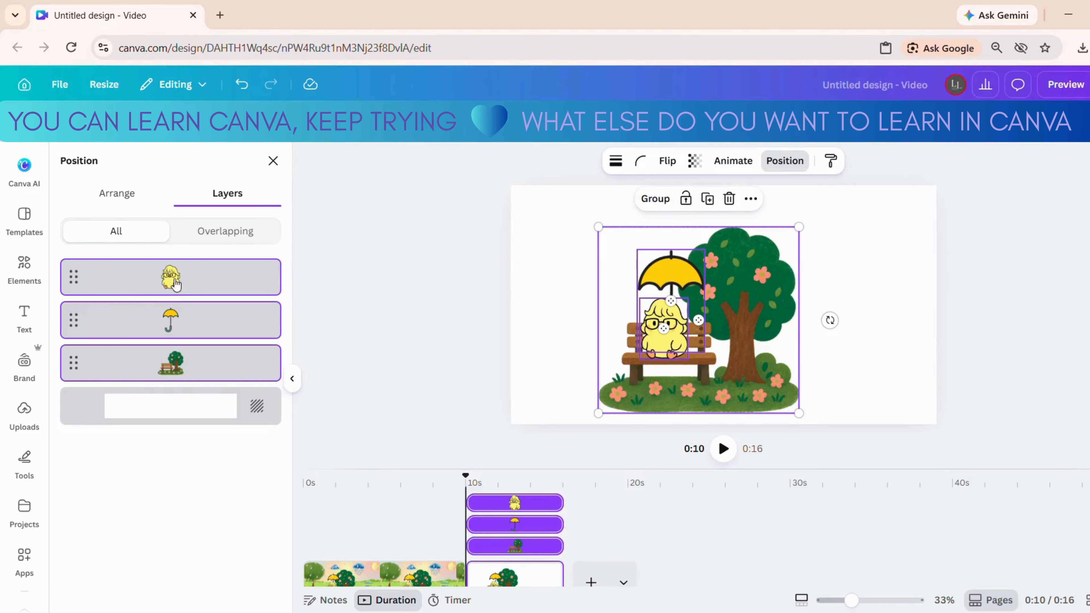
Step: Compare the layer lists of the first and second pages to check where the elements are still grouped
{"action": "left_click", "coordinate": [371, 568]}
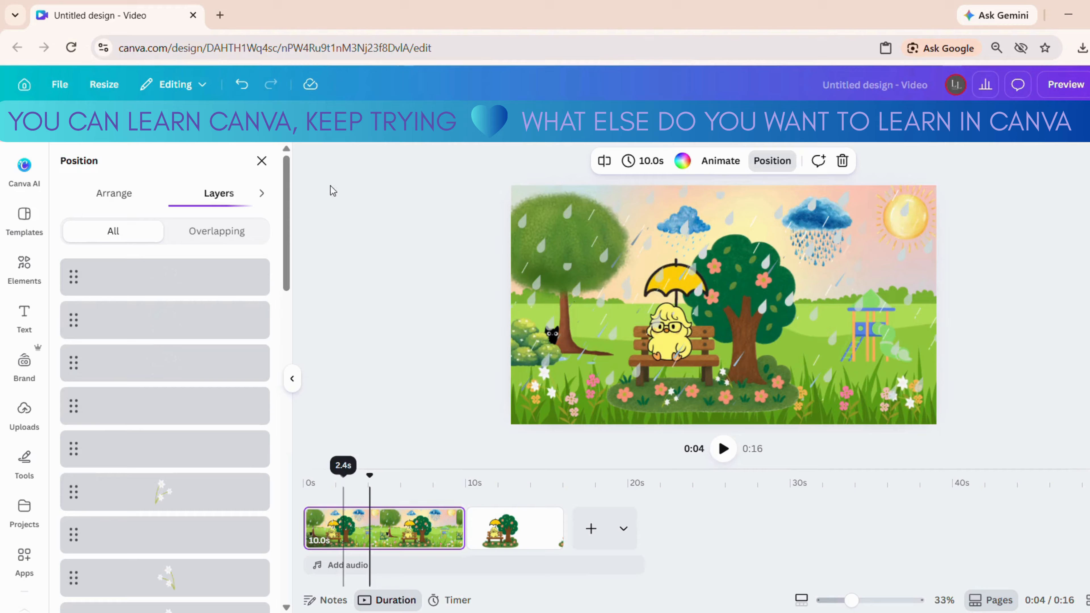
{"action": "scroll", "coordinate": [286, 210], "scroll_direction": "down", "scroll_amount": 3}
{"action": "scroll", "coordinate": [286, 210], "scroll_direction": "down", "scroll_amount": 10}
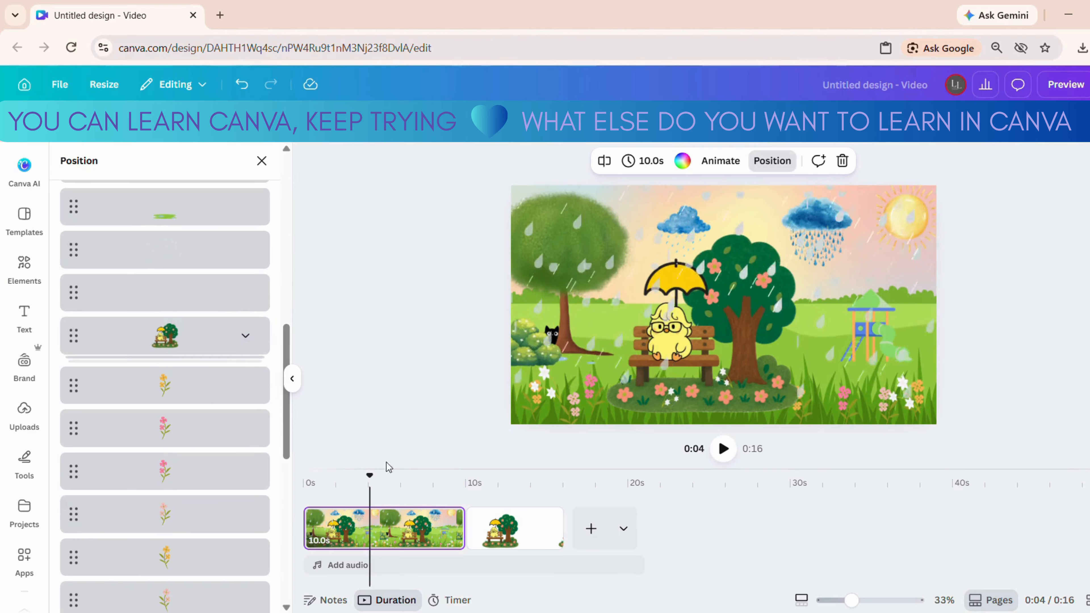
{"action": "left_click", "coordinate": [513, 540]}
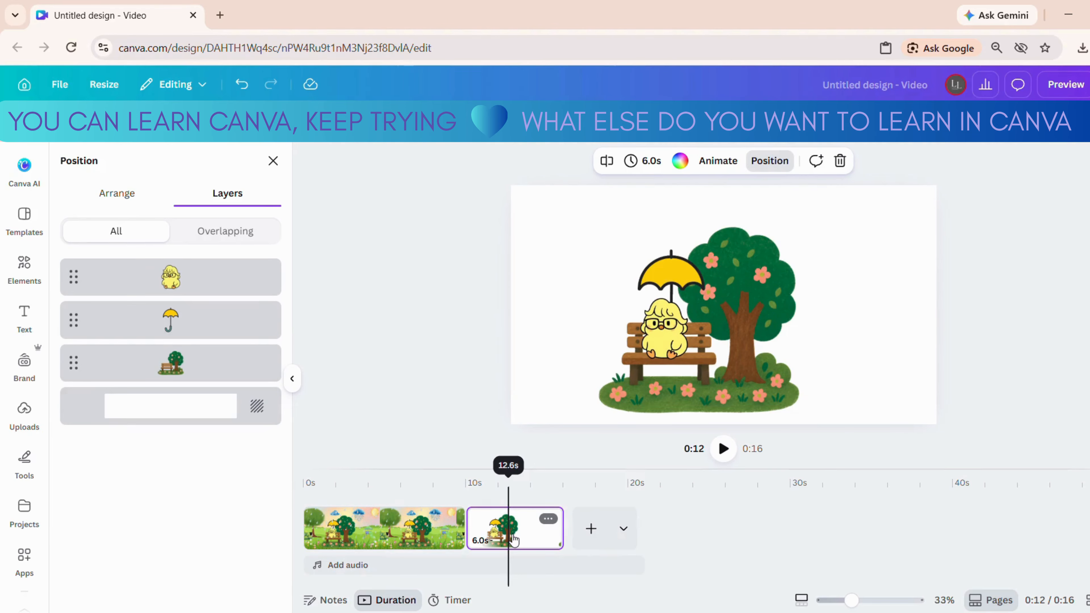
{"action": "left_click", "coordinate": [371, 535]}
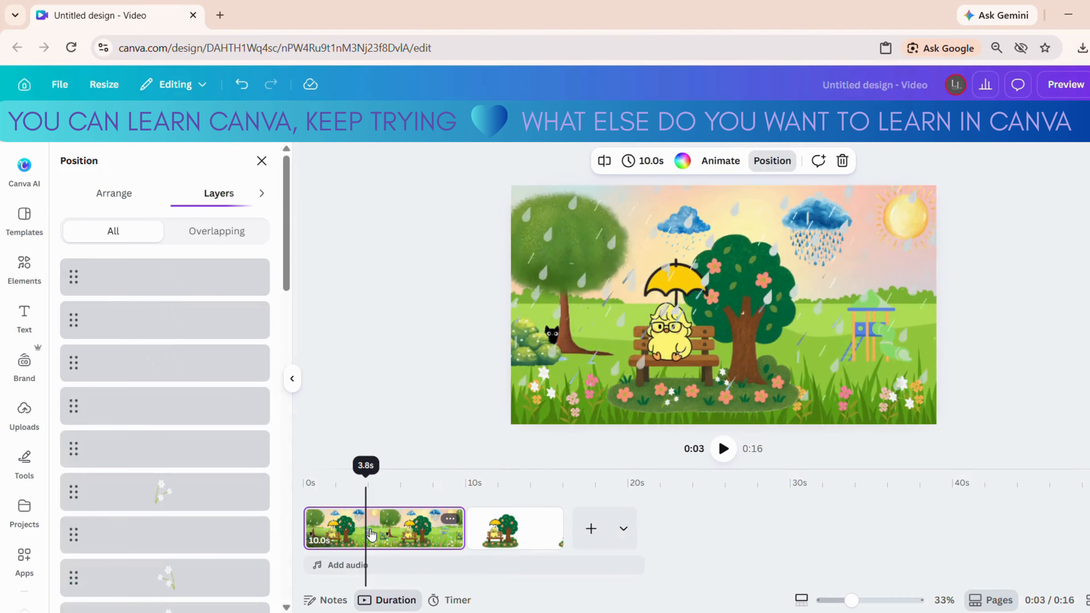
Step: Add a third blank page and paste the copied chick, umbrella and bench group onto it
{"action": "left_click", "coordinate": [591, 530]}
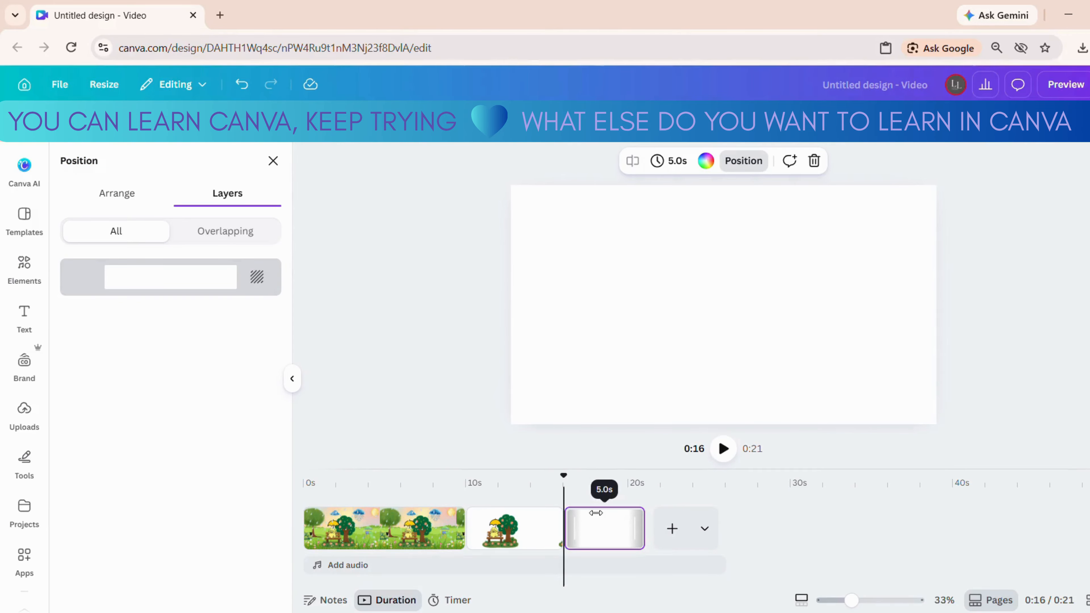
{"action": "right_click", "coordinate": [658, 267]}
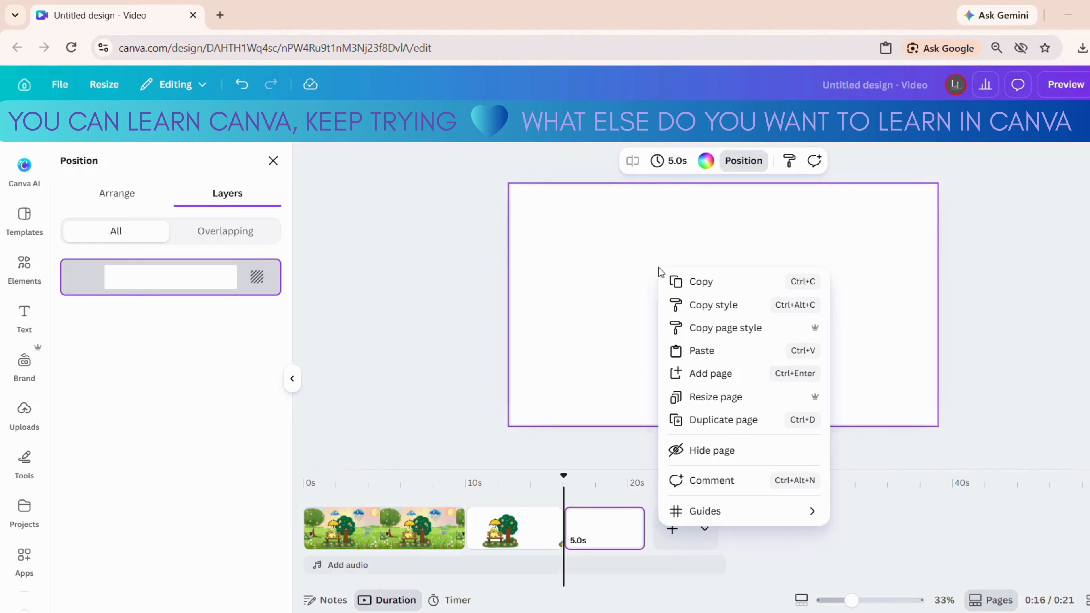
{"action": "left_click", "coordinate": [701, 351]}
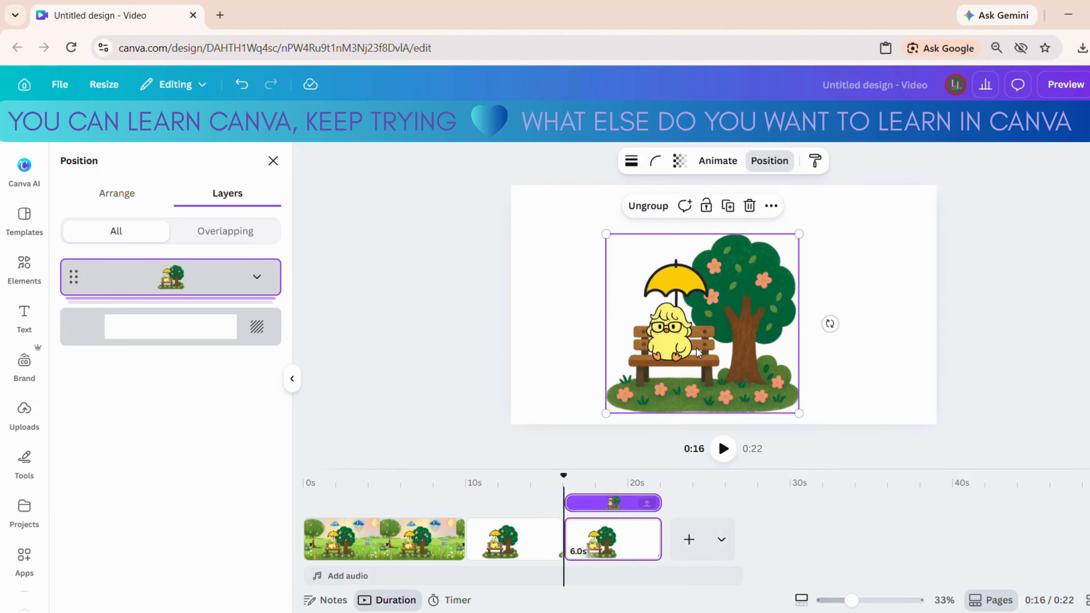
Step: On the second page, move the bench with tree, the umbrella and the chick apart from each other
{"action": "left_click", "coordinate": [412, 536]}
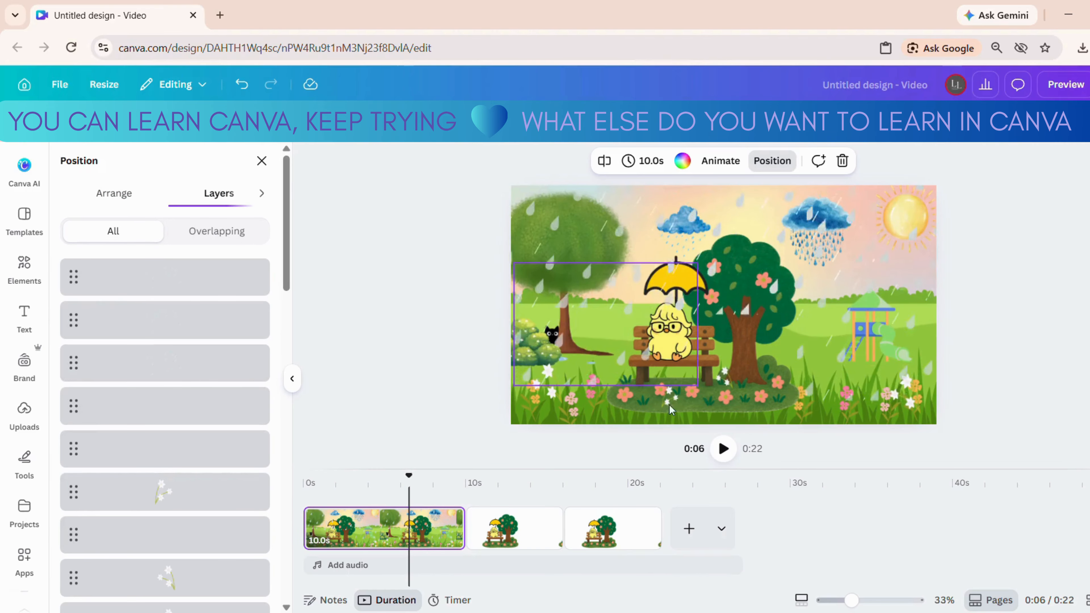
{"action": "left_click", "coordinate": [515, 535]}
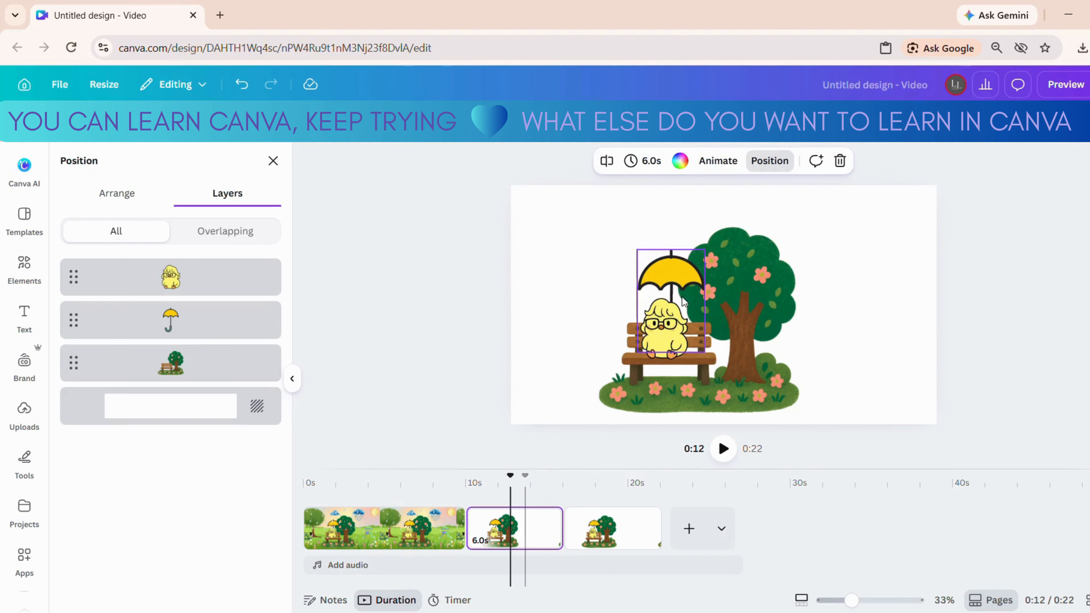
{"action": "left_click_drag", "start_coordinate": [733, 298], "coordinate": [809, 292]}
{"action": "left_click_drag", "start_coordinate": [657, 272], "coordinate": [589, 232]}
{"action": "left_click_drag", "start_coordinate": [671, 342], "coordinate": [670, 297]}
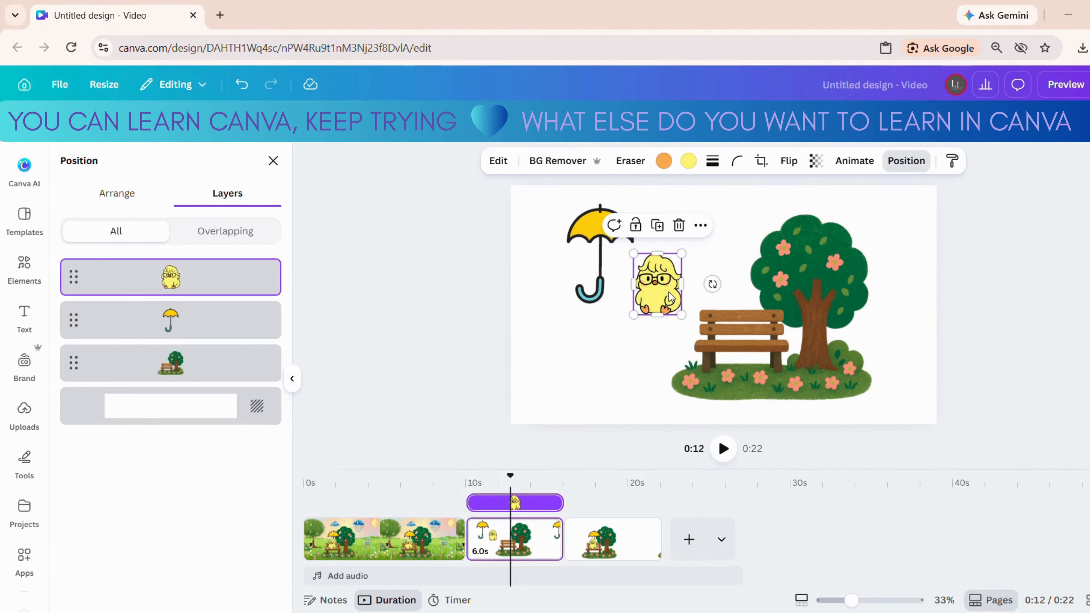
Step: Add a Title text reading "RAIN" to the first page and place it between the two clouds
{"action": "left_click", "coordinate": [386, 546]}
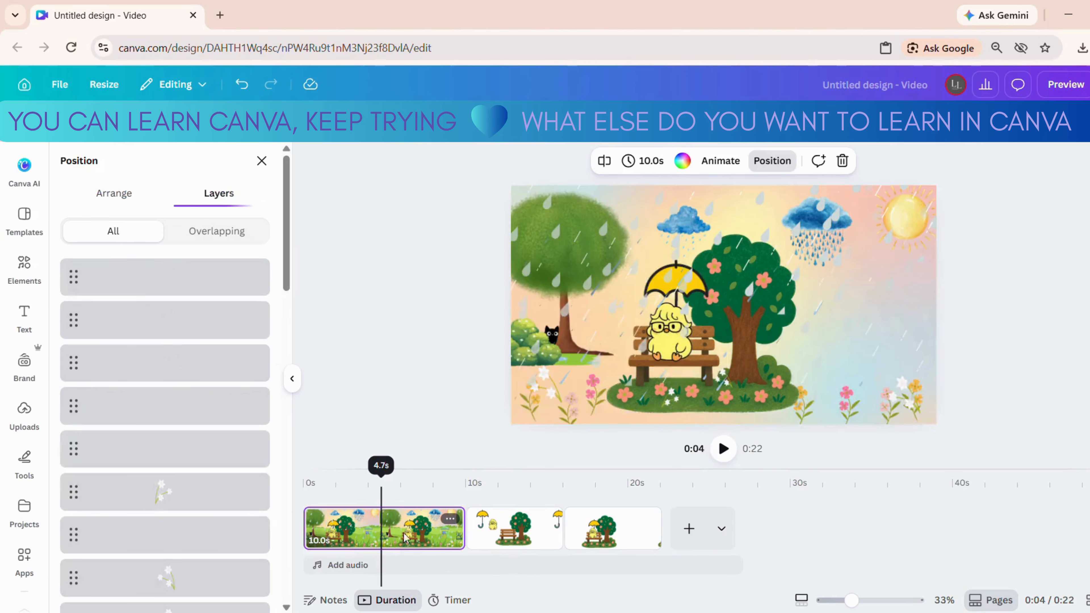
{"action": "left_click", "coordinate": [633, 232]}
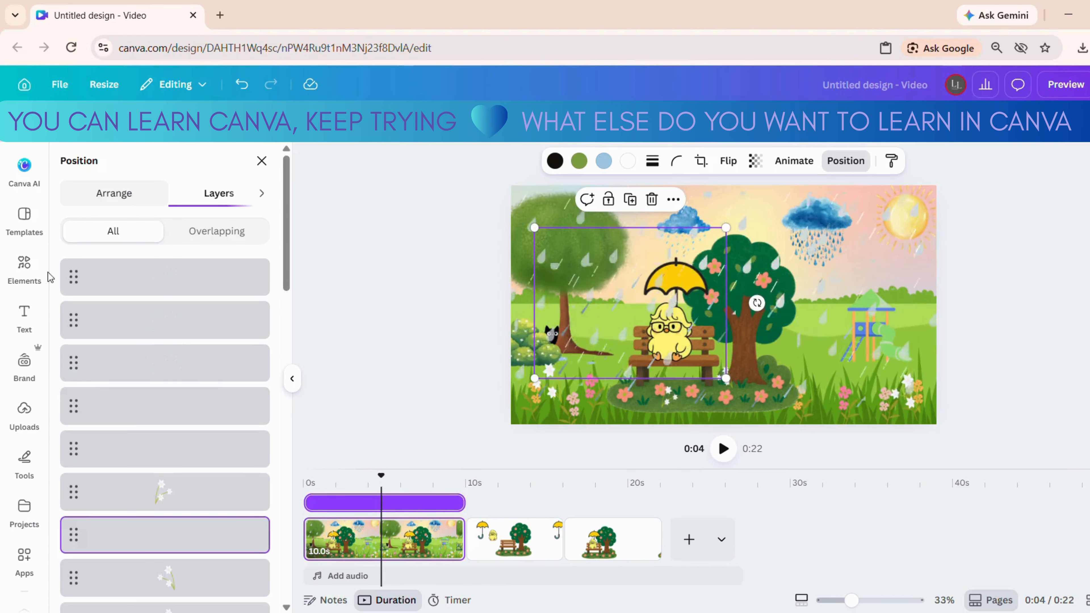
{"action": "left_click", "coordinate": [24, 316]}
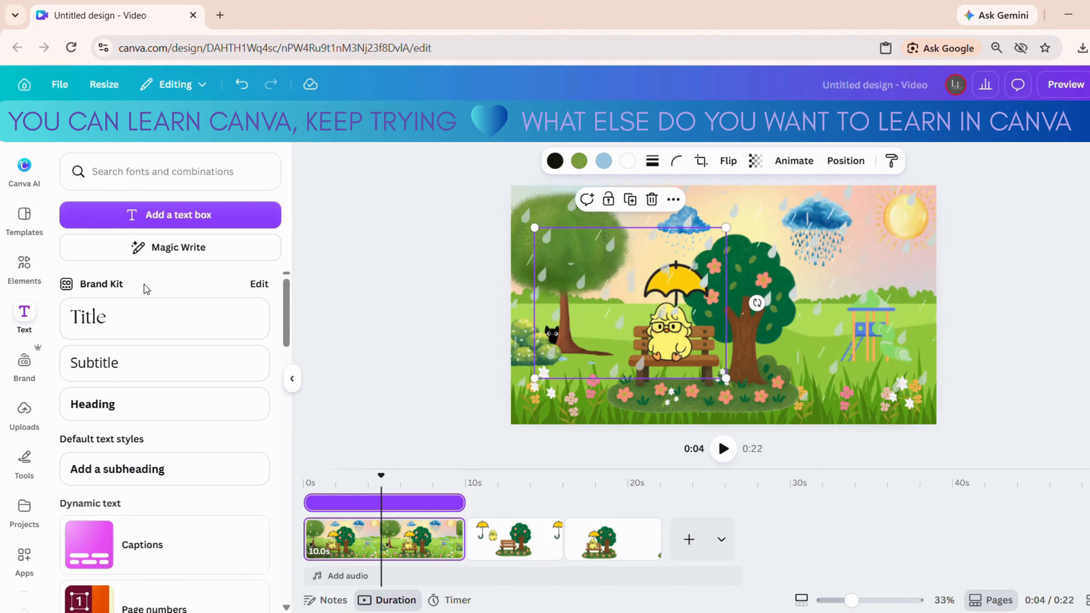
{"action": "left_click", "coordinate": [149, 317]}
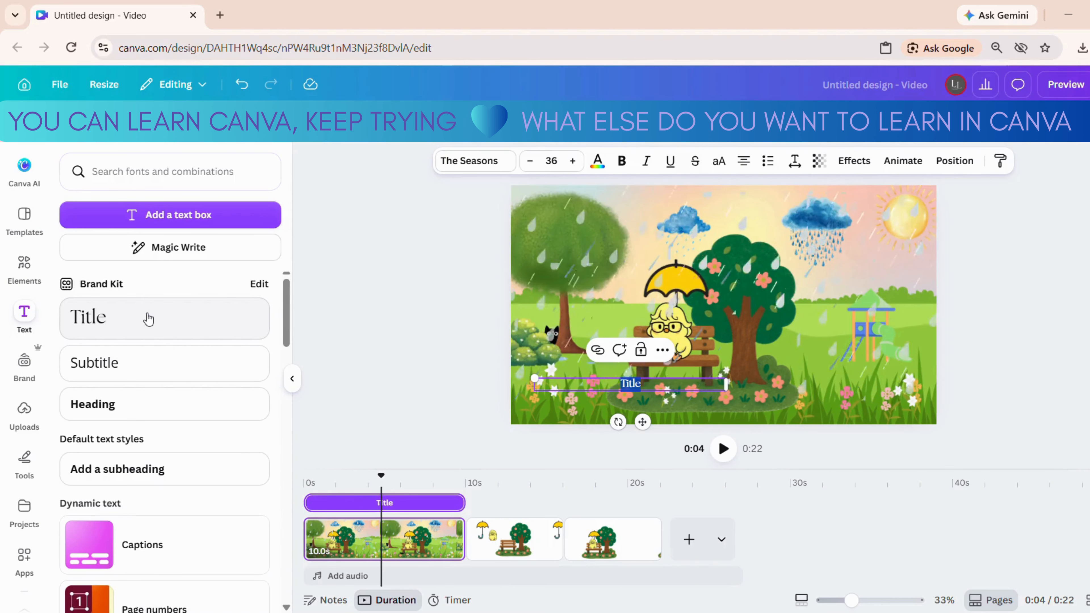
{"action": "type", "text": "RAI"}
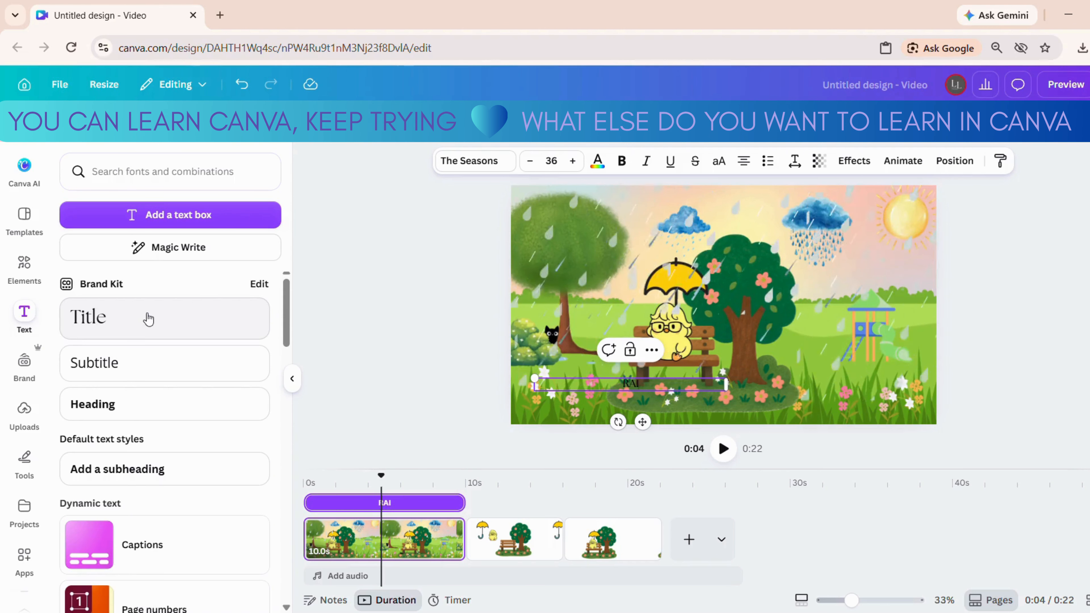
{"action": "type", "text": "N"}
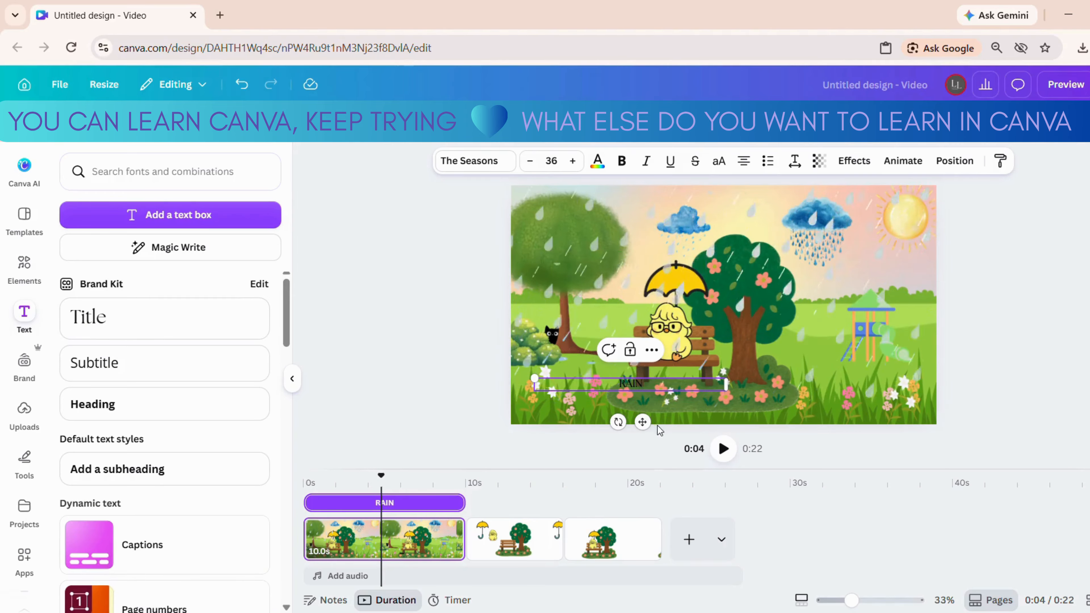
{"action": "left_click_drag", "start_coordinate": [643, 422], "coordinate": [727, 266]}
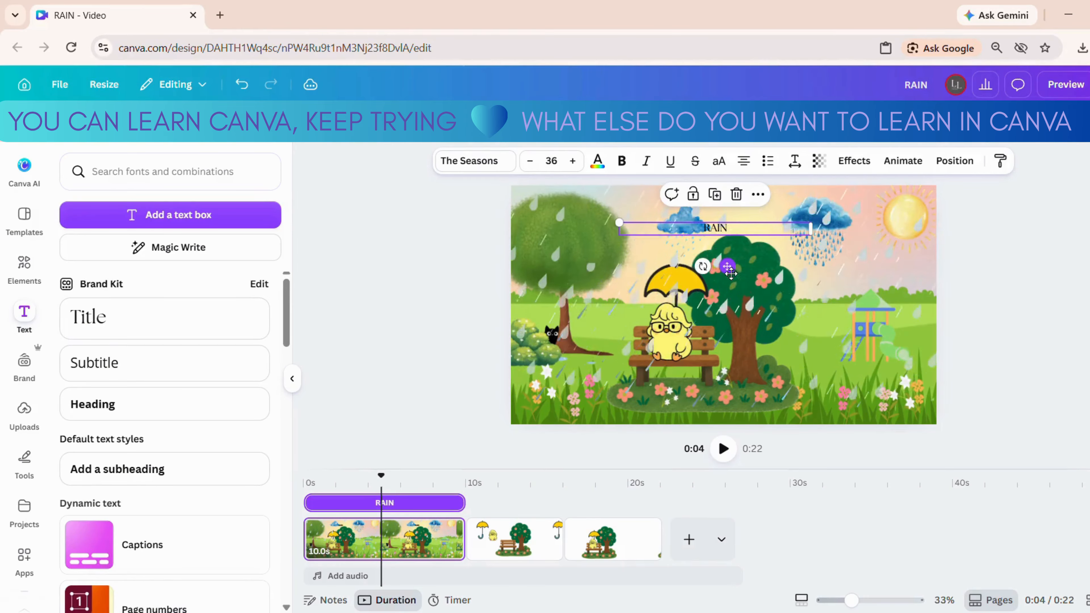
Step: Style the RAIN title in the Hit and Run font, coloured white, at size 113
{"action": "left_click", "coordinate": [503, 170]}
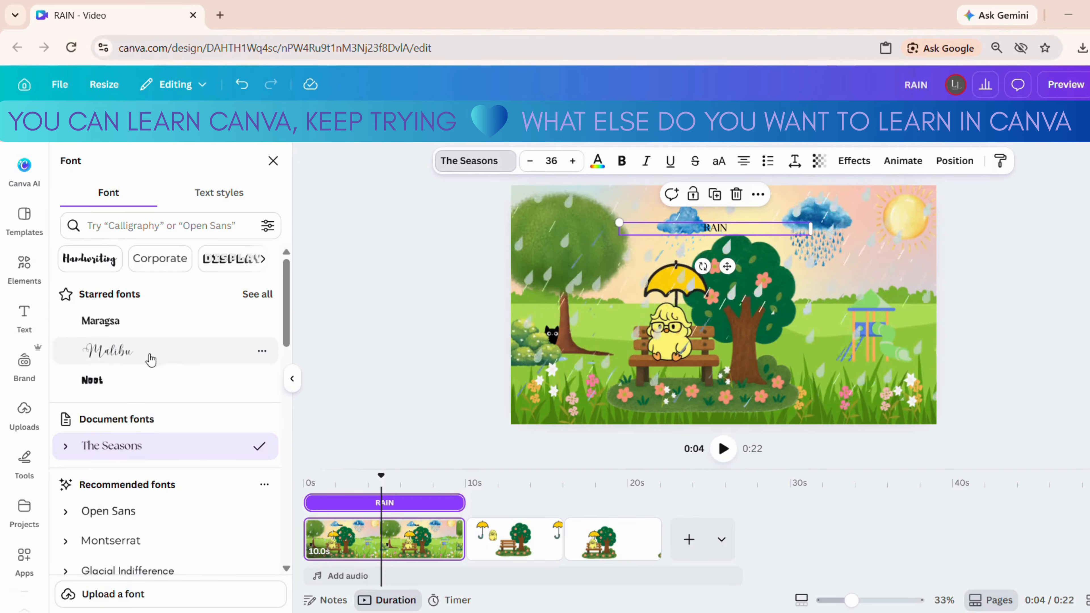
{"action": "left_click", "coordinate": [259, 294]}
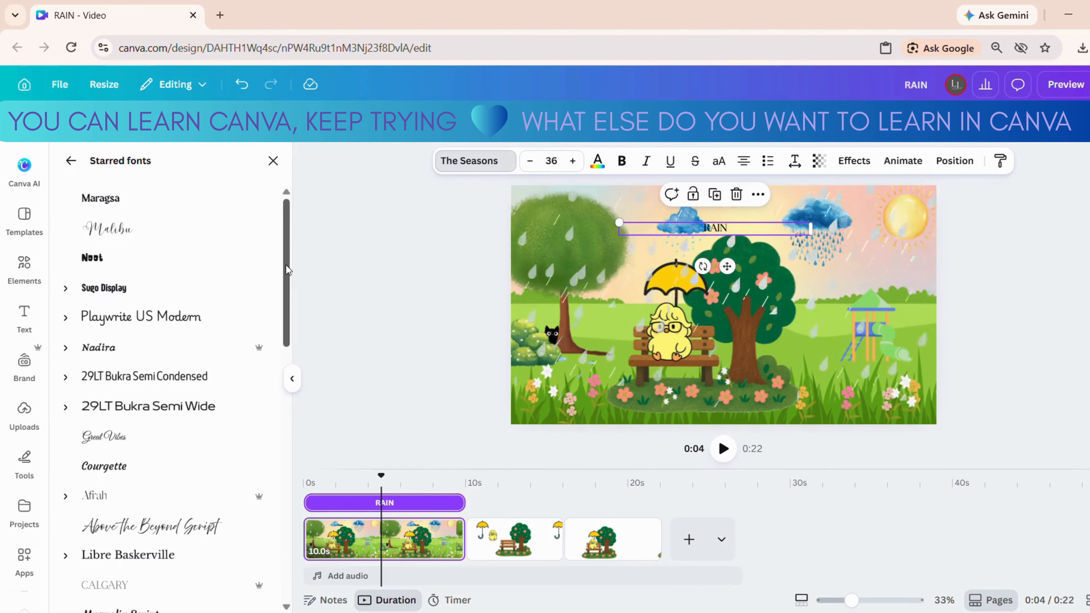
{"action": "left_click_drag", "start_coordinate": [286, 265], "coordinate": [260, 441]}
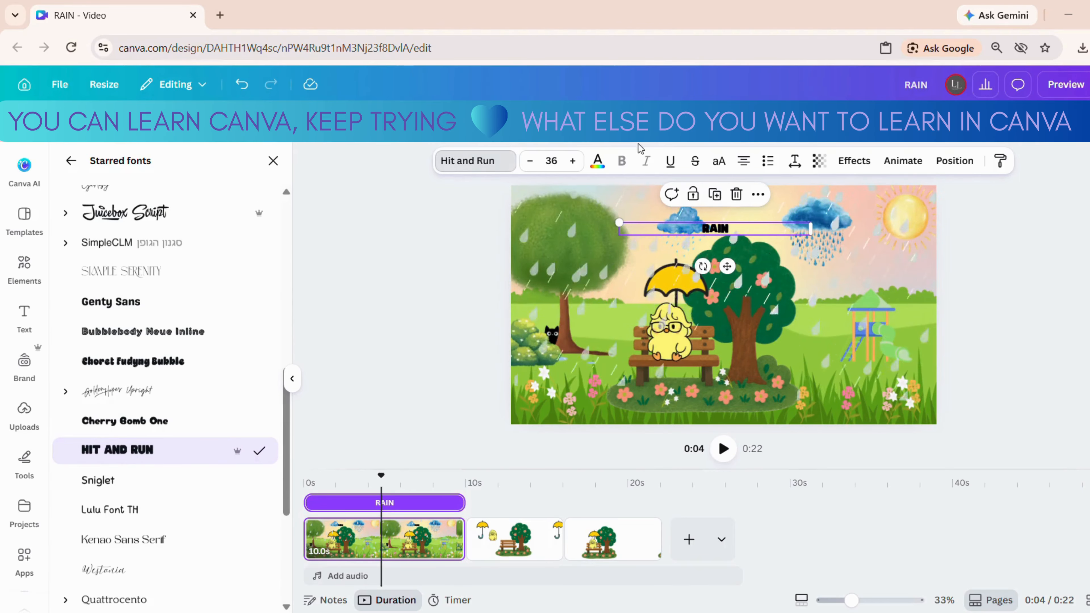
{"action": "left_click", "coordinate": [598, 162]}
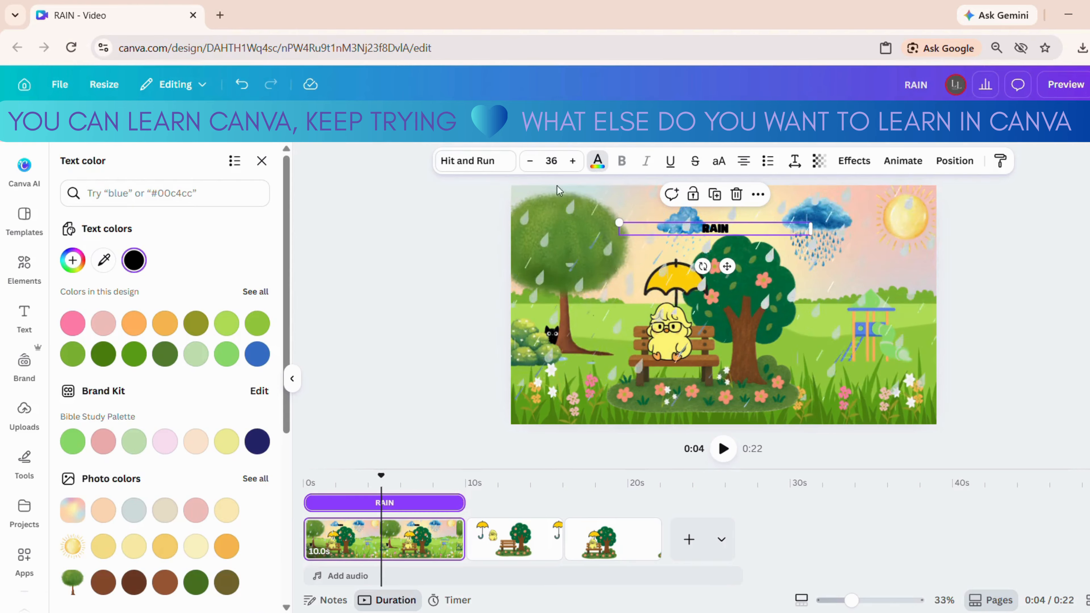
{"action": "left_click_drag", "start_coordinate": [289, 192], "coordinate": [299, 321]}
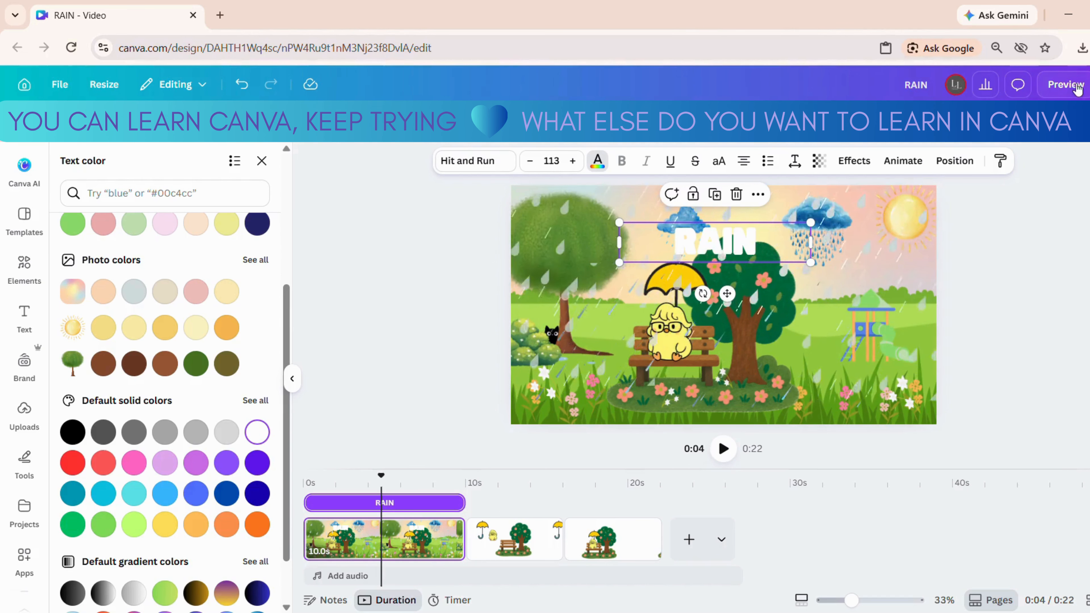
Step: Select the grouped chick, umbrella and bench together with the RAIN title on the first page, and copy both
{"action": "left_click", "coordinate": [966, 164]}
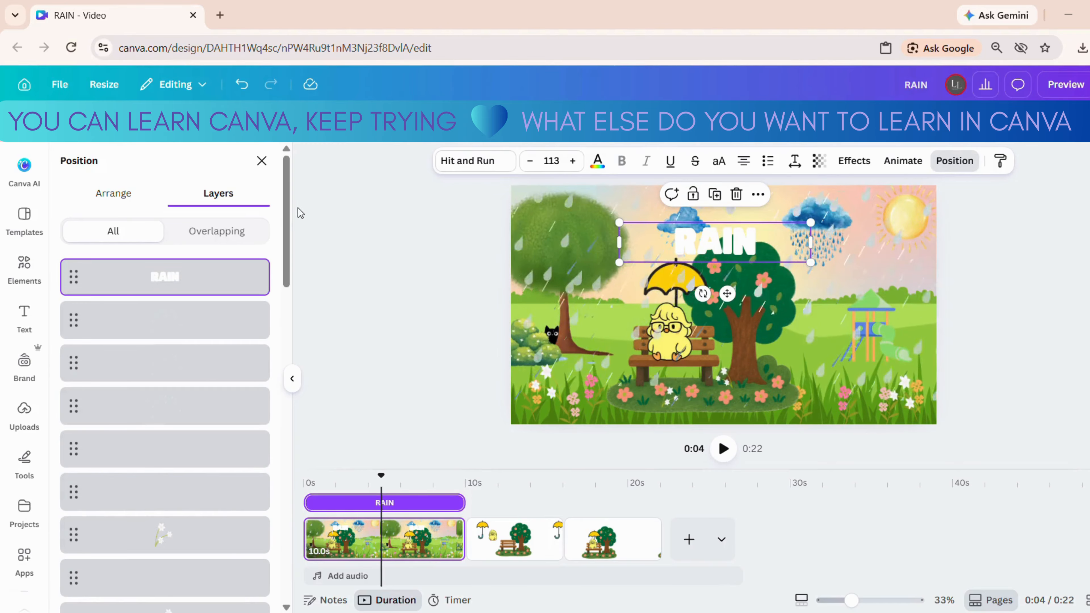
{"action": "left_click_drag", "start_coordinate": [292, 209], "coordinate": [290, 375]}
{"action": "scroll", "coordinate": [291, 404], "scroll_direction": "up", "scroll_amount": 4}
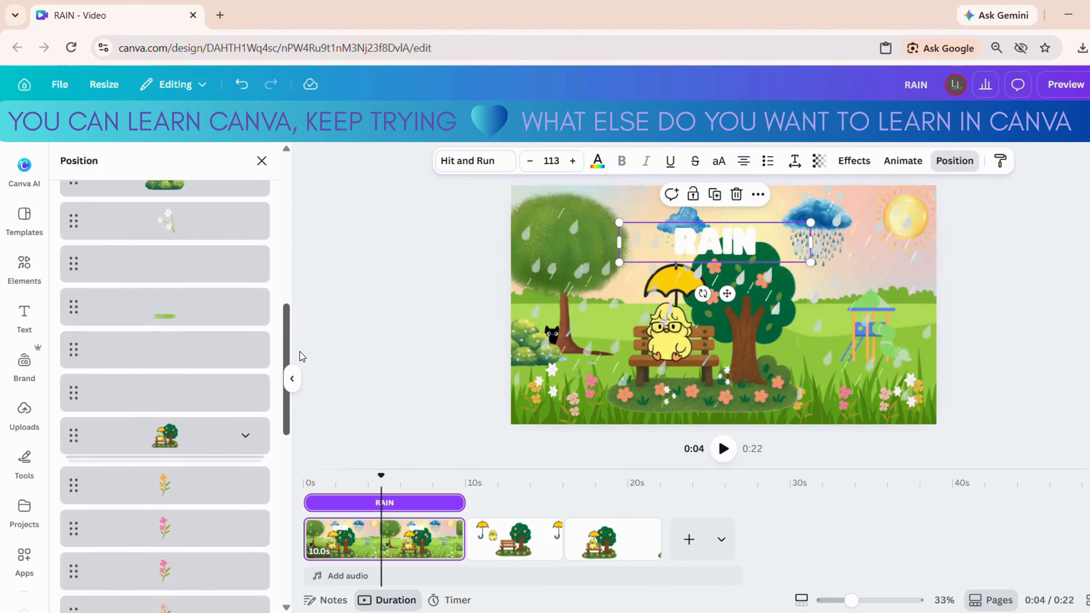
{"action": "left_click", "coordinate": [211, 455]}
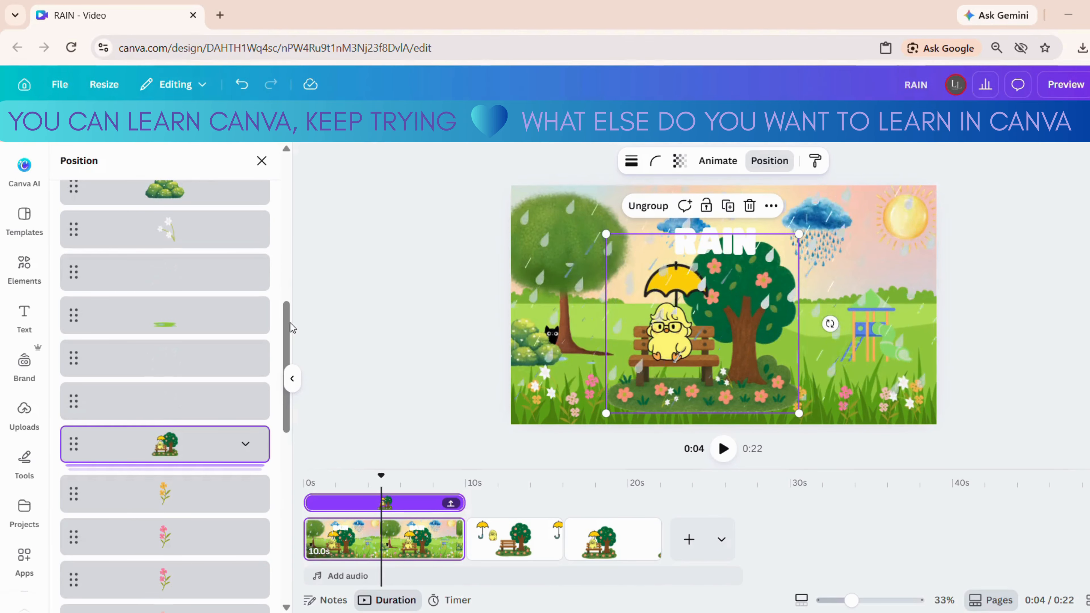
{"action": "left_click_drag", "start_coordinate": [288, 320], "coordinate": [295, 186]}
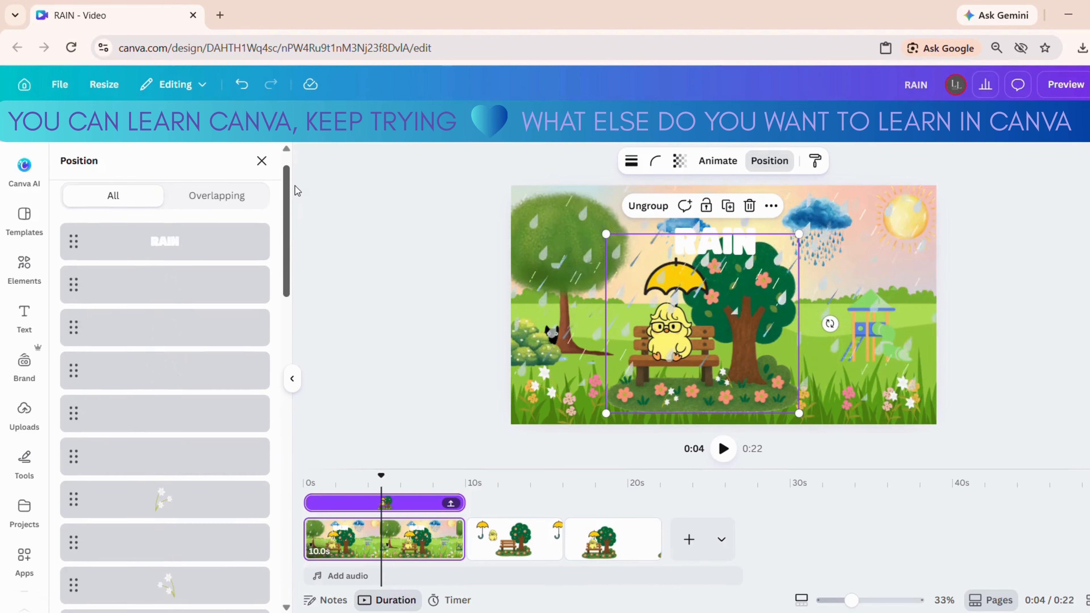
{"action": "left_click", "coordinate": [215, 249]}
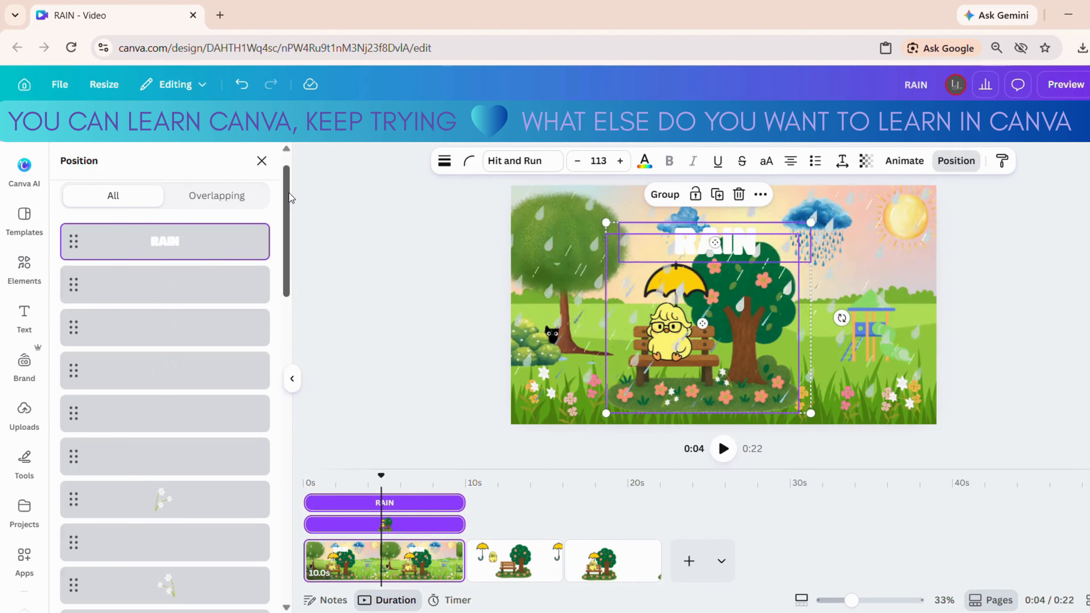
{"action": "left_click_drag", "start_coordinate": [286, 193], "coordinate": [284, 311]}
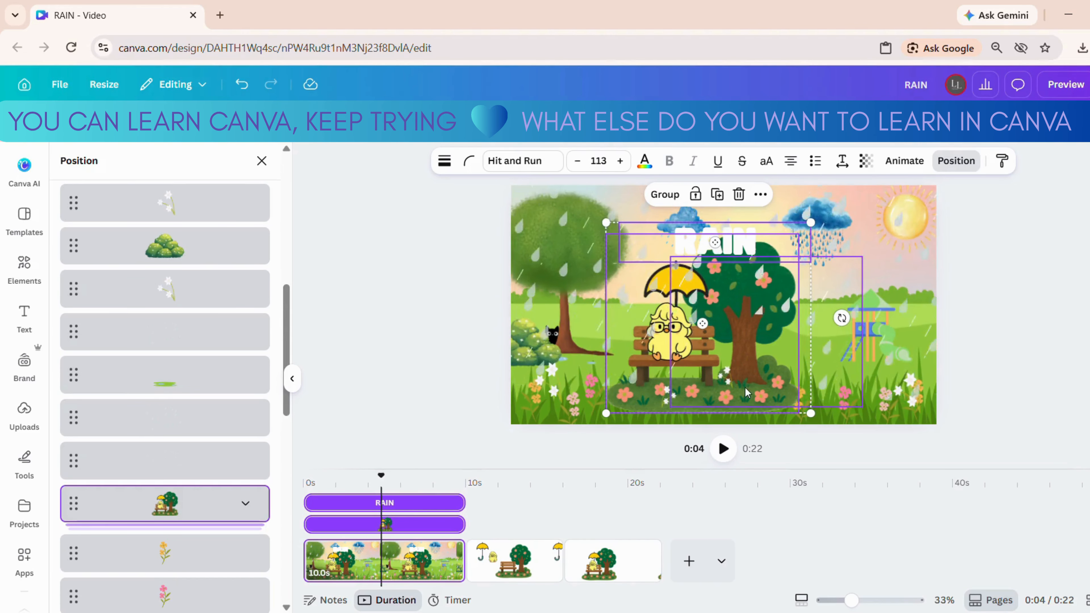
{"action": "right_click", "coordinate": [629, 312]}
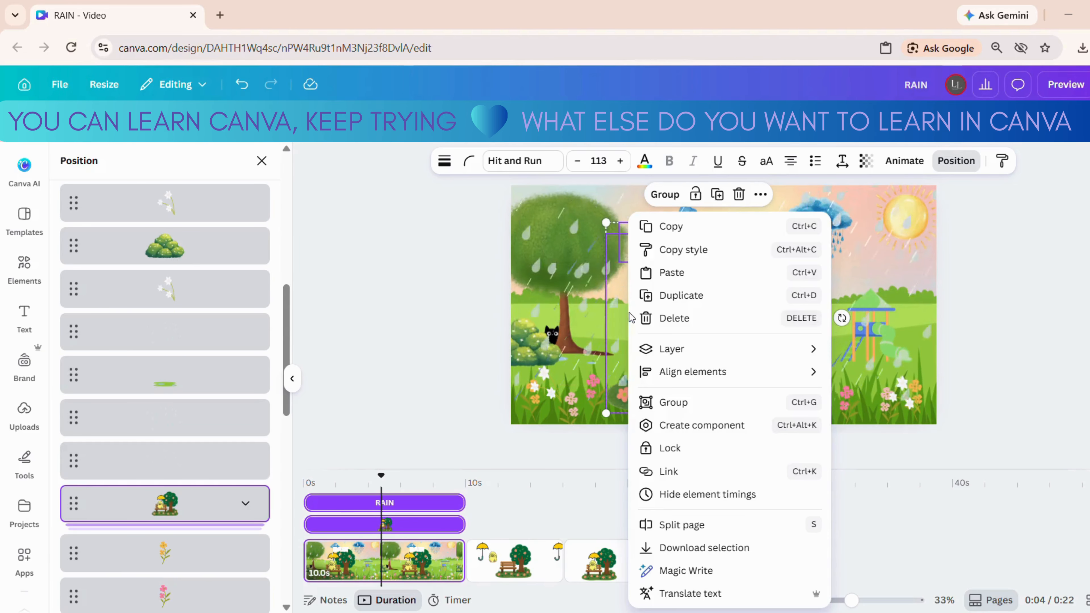
{"action": "left_click", "coordinate": [677, 229]}
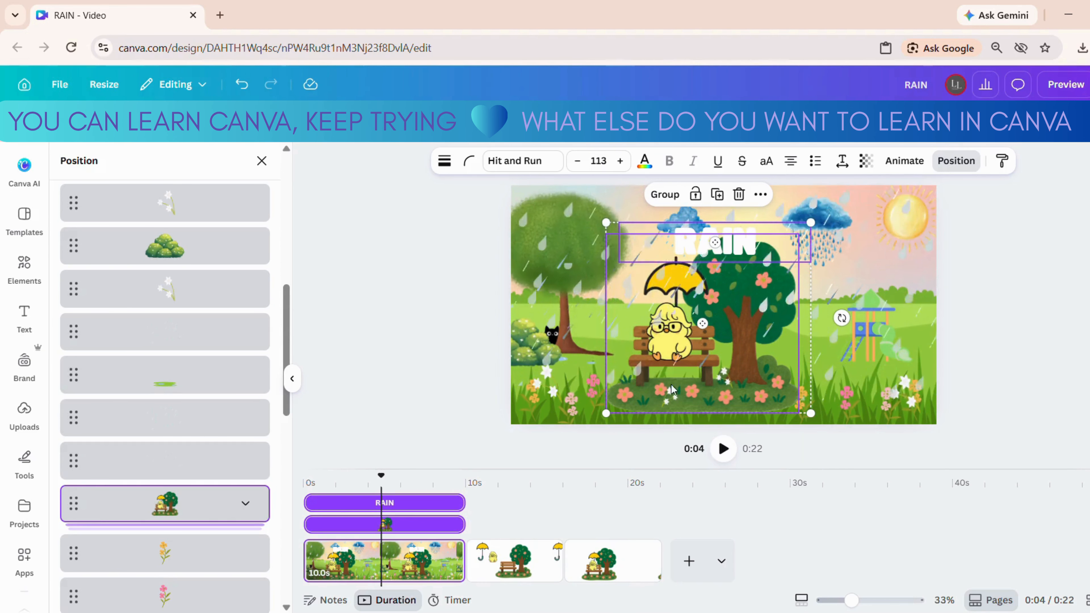
Step: Set the third page's background to the blue from the design's colours
{"action": "left_click", "coordinate": [627, 571]}
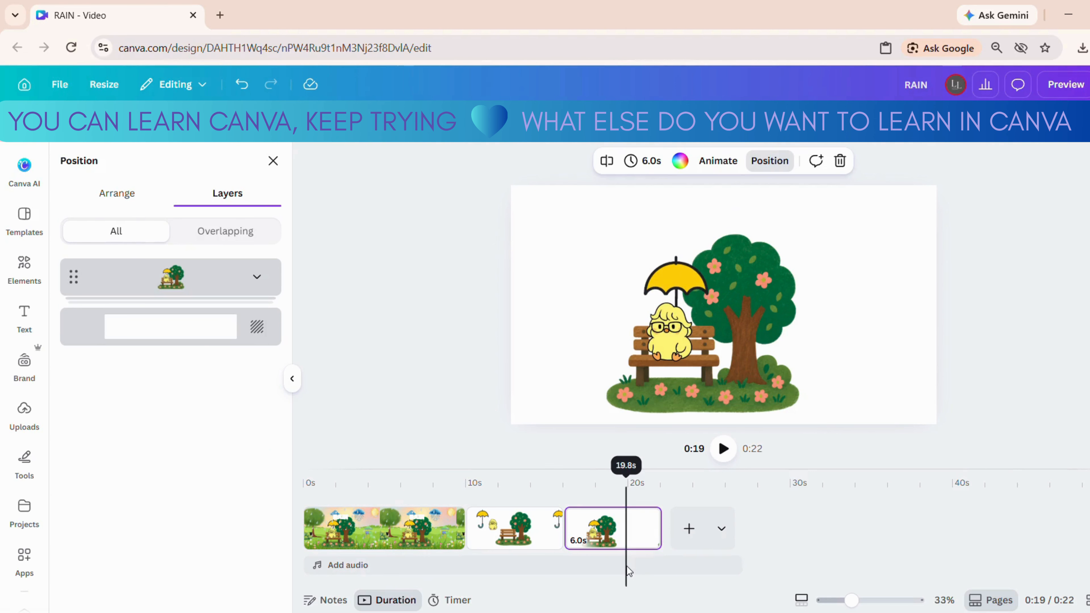
{"action": "left_click", "coordinate": [890, 278]}
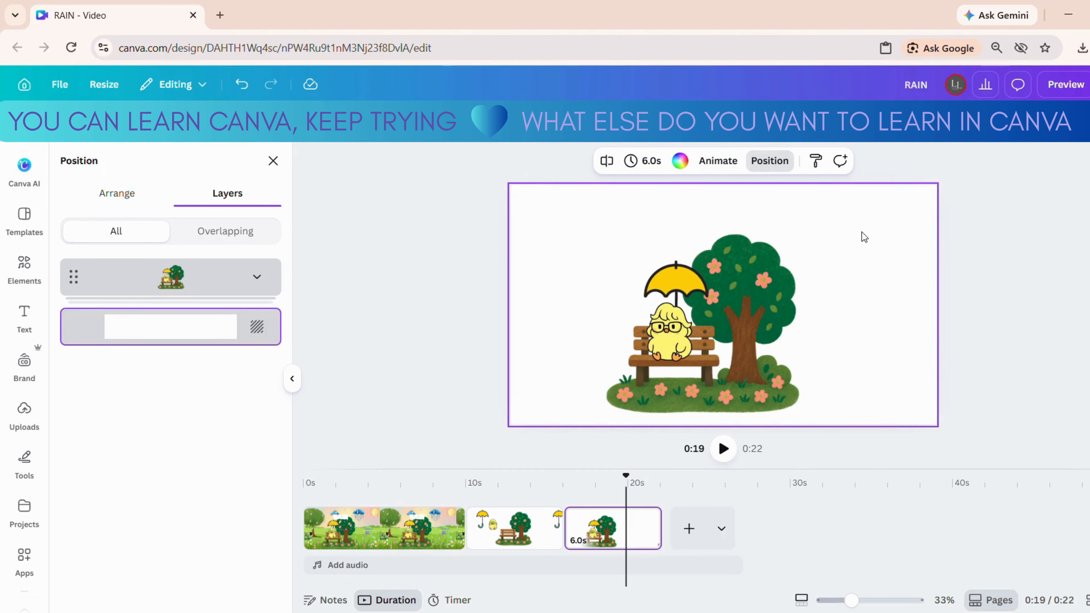
{"action": "left_click", "coordinate": [681, 163]}
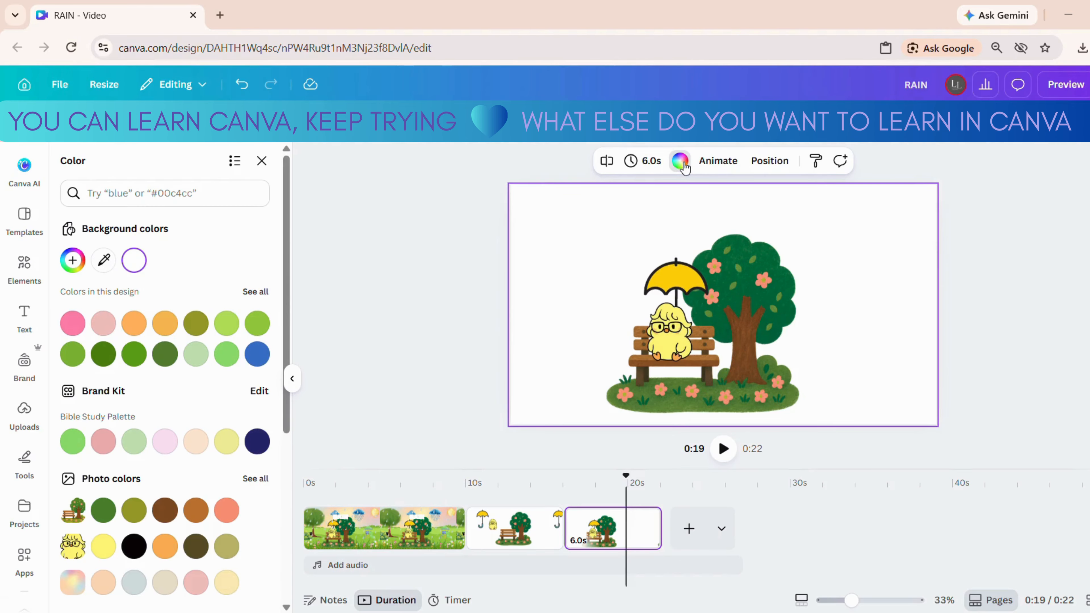
{"action": "left_click", "coordinate": [256, 353]}
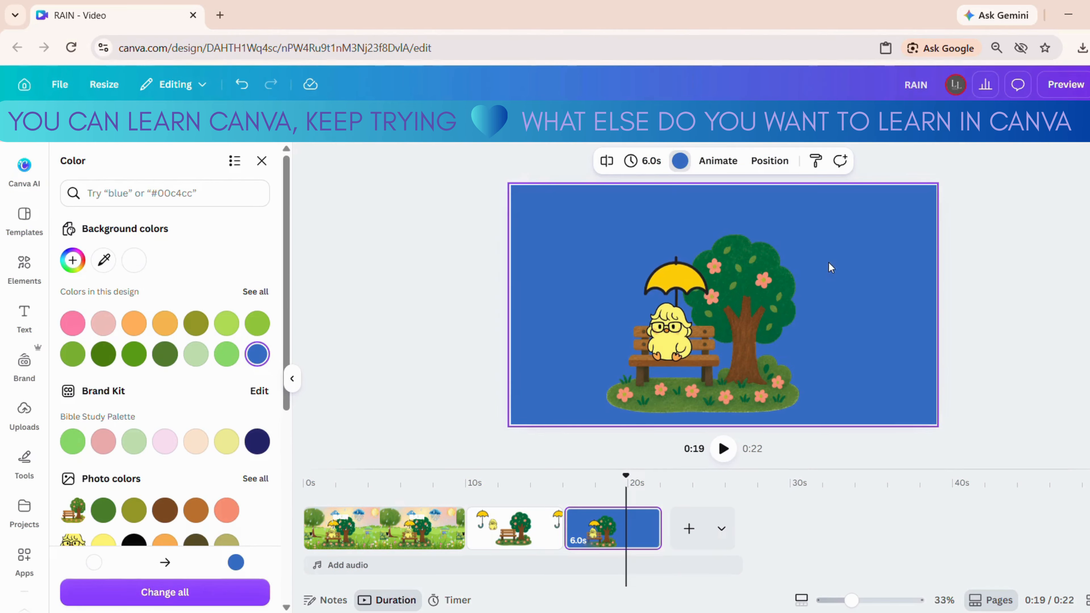
Step: Paste the copied group and RAIN title onto the third page and move them to the right of the existing group
{"action": "right_click", "coordinate": [828, 247]}
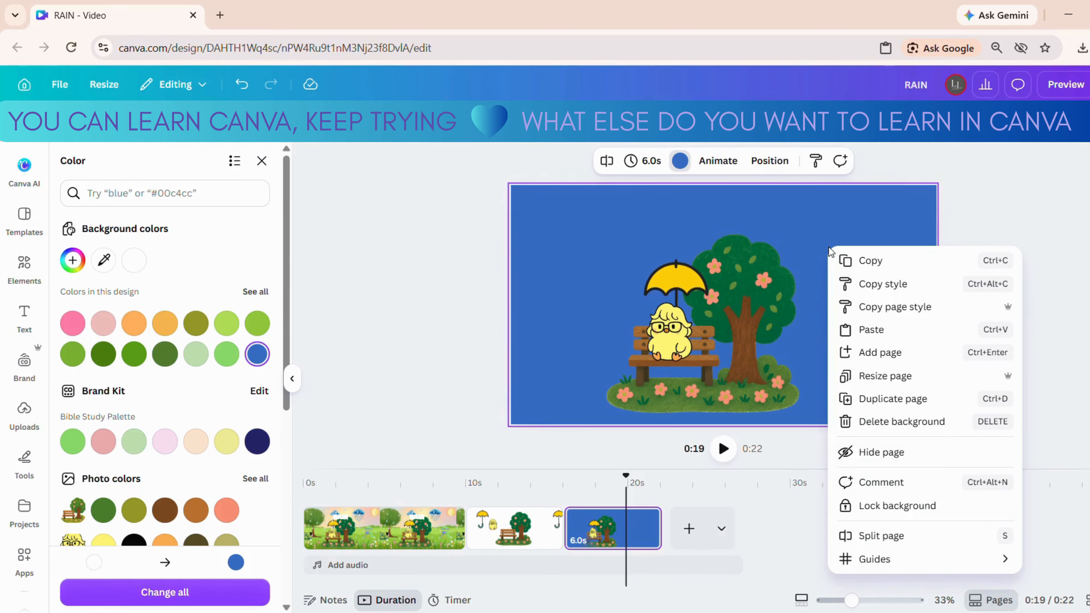
{"action": "left_click", "coordinate": [869, 330]}
{"action": "left_click_drag", "start_coordinate": [740, 320], "coordinate": [825, 298]}
Step: Place the two chick and bench groups side by side on the third page and ungroup the pasted one under the title
{"action": "left_click_drag", "start_coordinate": [674, 297], "coordinate": [579, 276]}
{"action": "left_click_drag", "start_coordinate": [821, 266], "coordinate": [819, 298]}
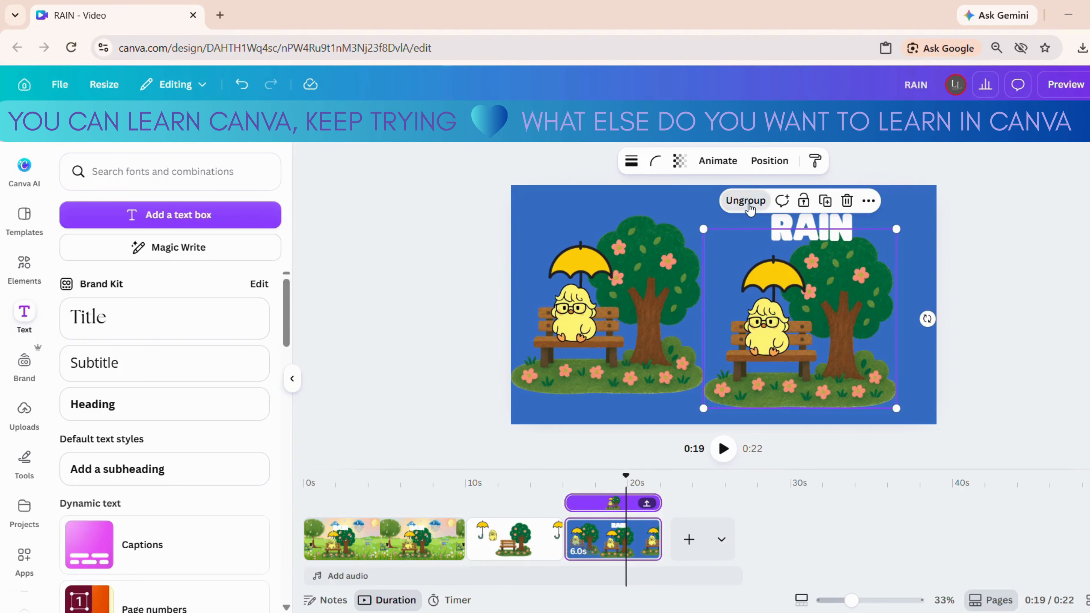
{"action": "left_click", "coordinate": [745, 201]}
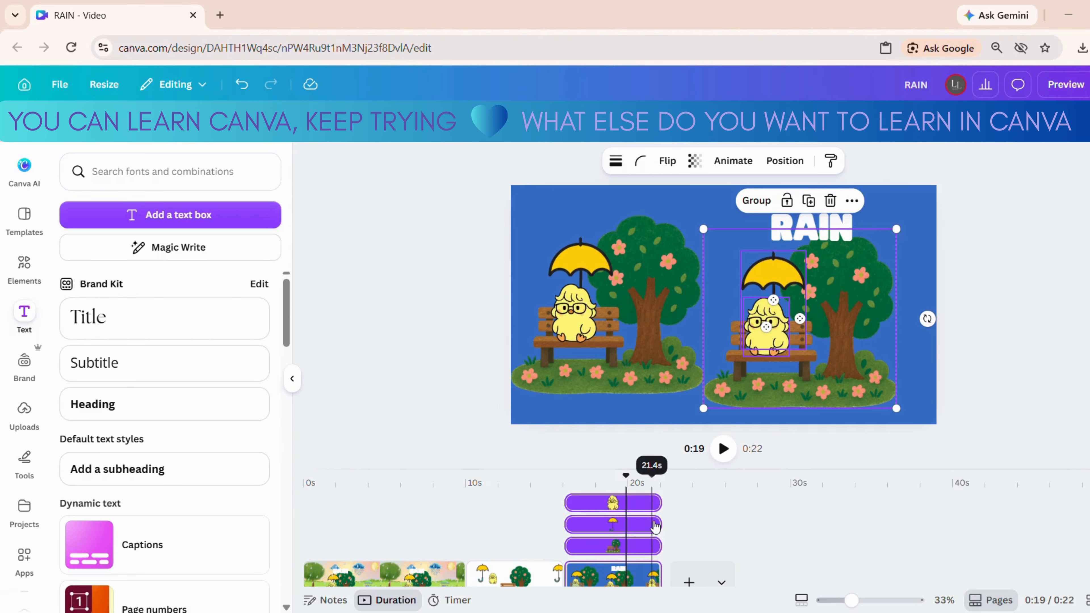